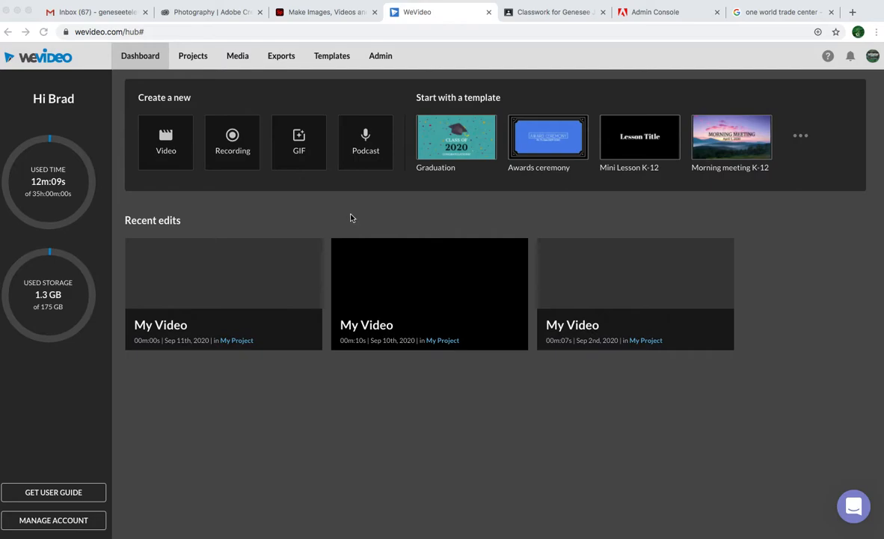
Create a new video and open its stock media library.
left_click(166, 140)
left_click(166, 138)
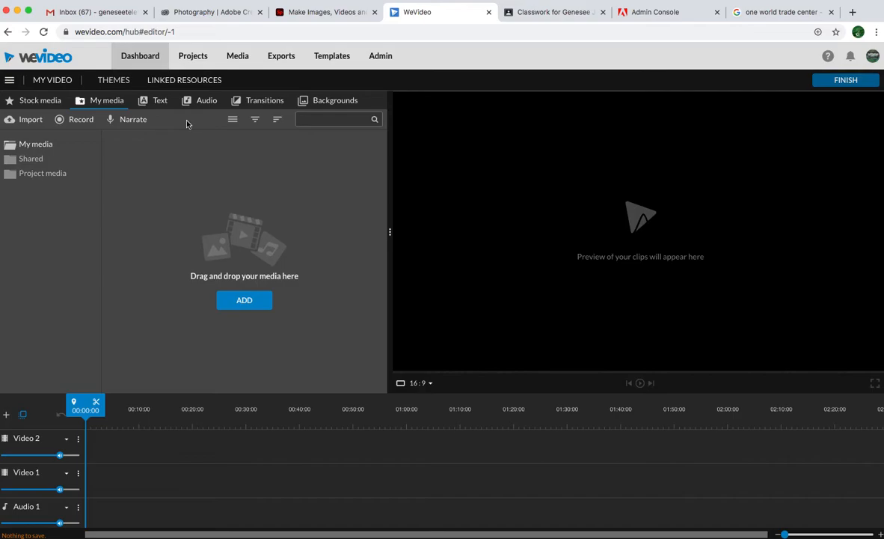
left_click(42, 102)
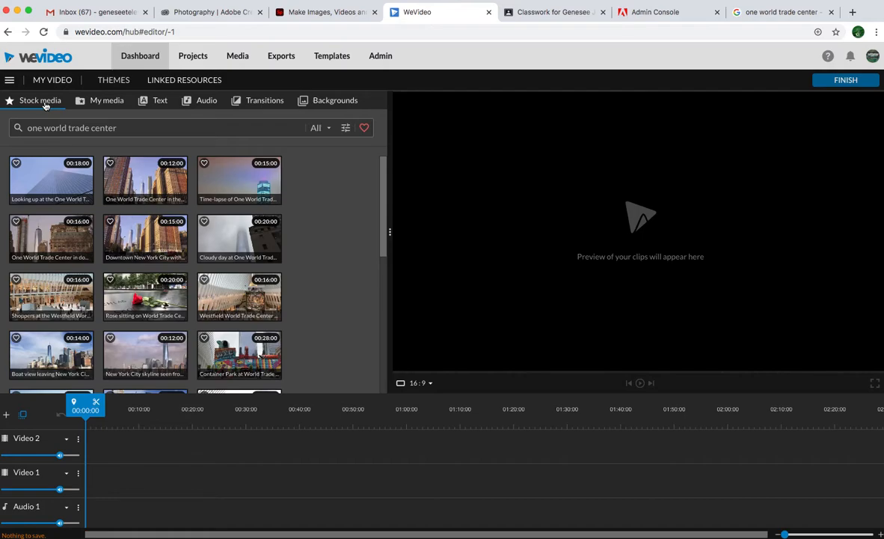
Search the stock media for "new york city".
triple_click(127, 129)
key("BackSpace")
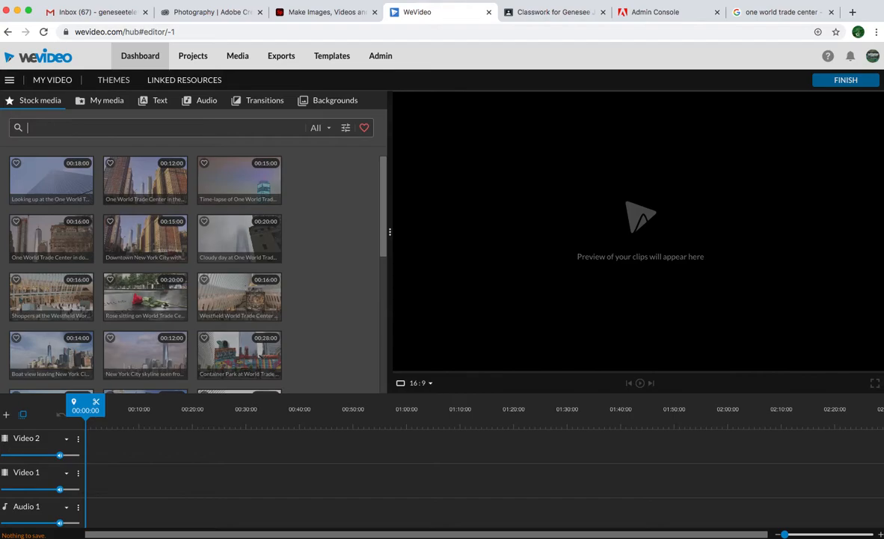
type("new york city")
key("Return")
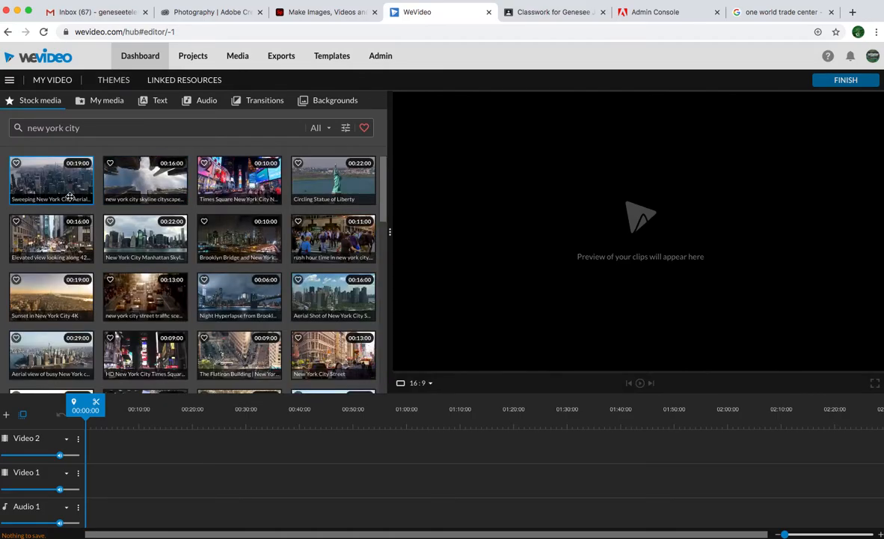
Place the Sweeping New York City Aerial clip at the start of Video 1 and trim its end to about 00:14:08.
left_click_drag(47, 181, 96, 488)
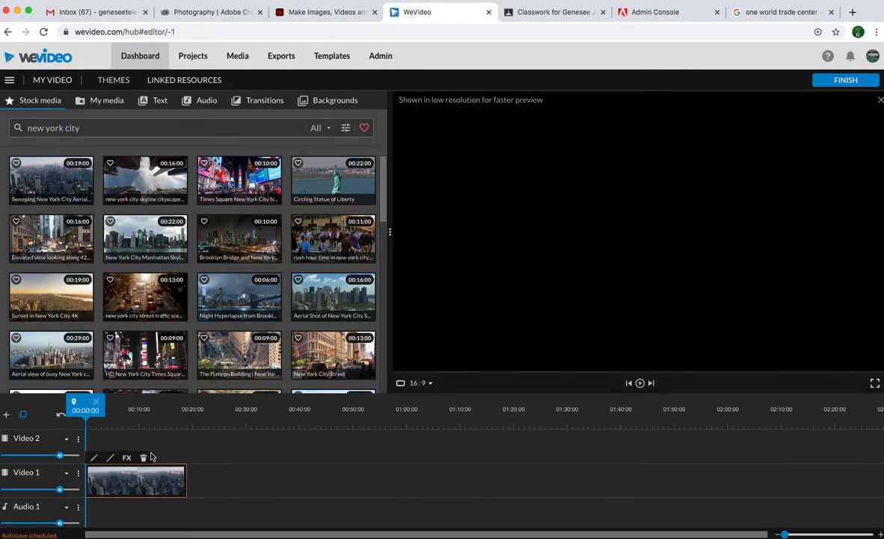
left_click_drag(85, 408, 83, 427)
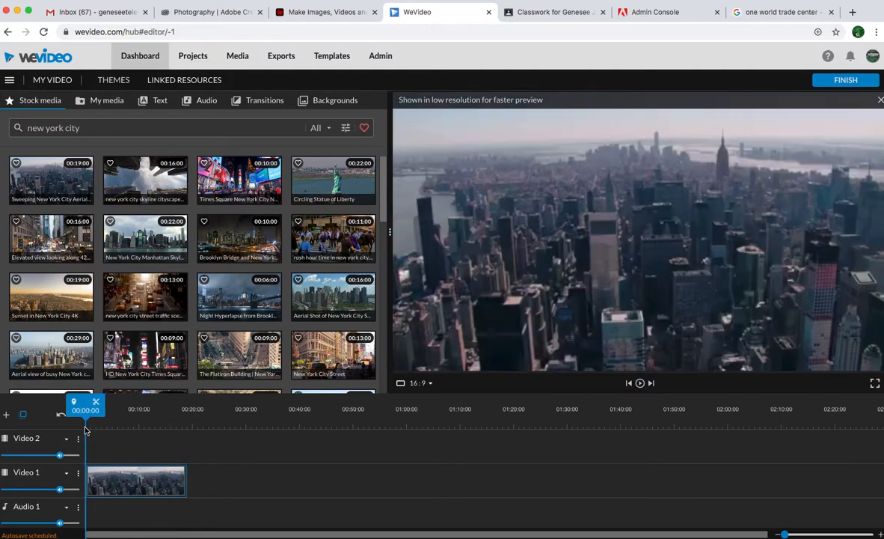
left_click_drag(184, 481, 158, 481)
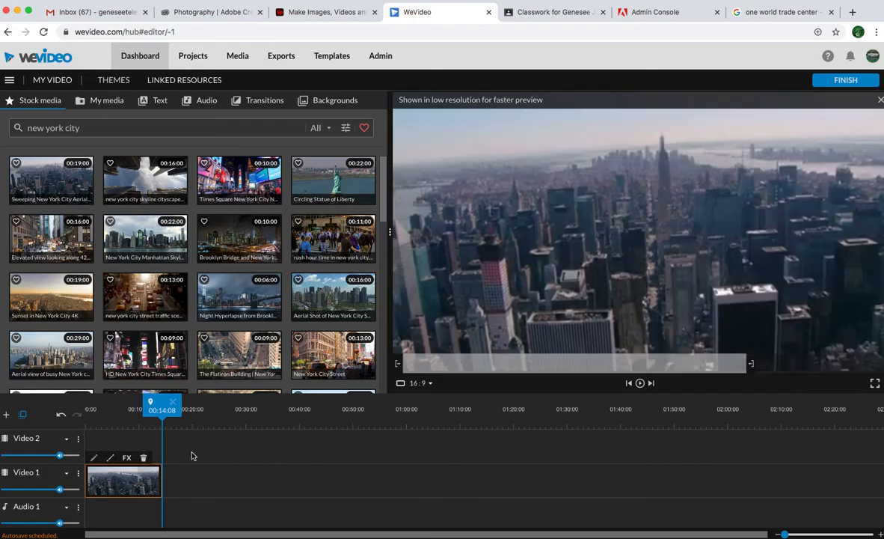
Add a Dip To Black transition at the beginning of the aerial clip and preview the result.
left_click(251, 105)
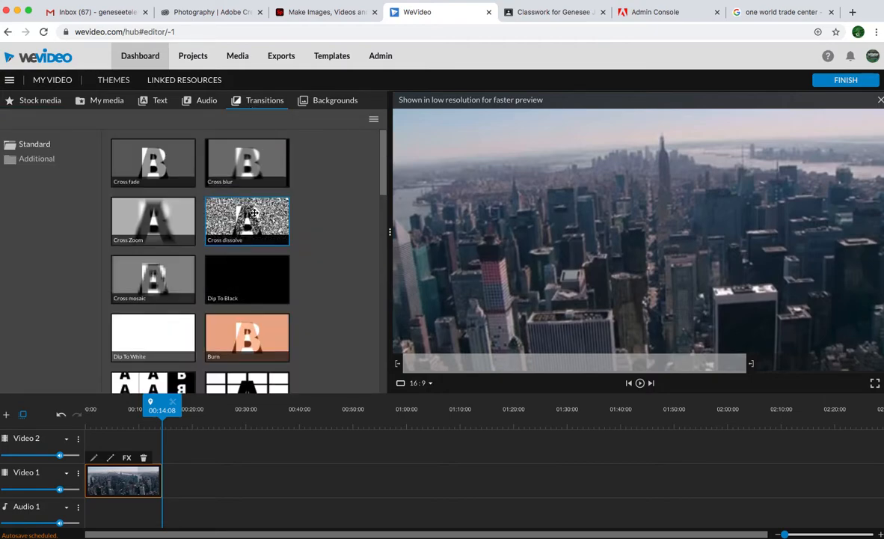
scroll(254, 213, "down", 2)
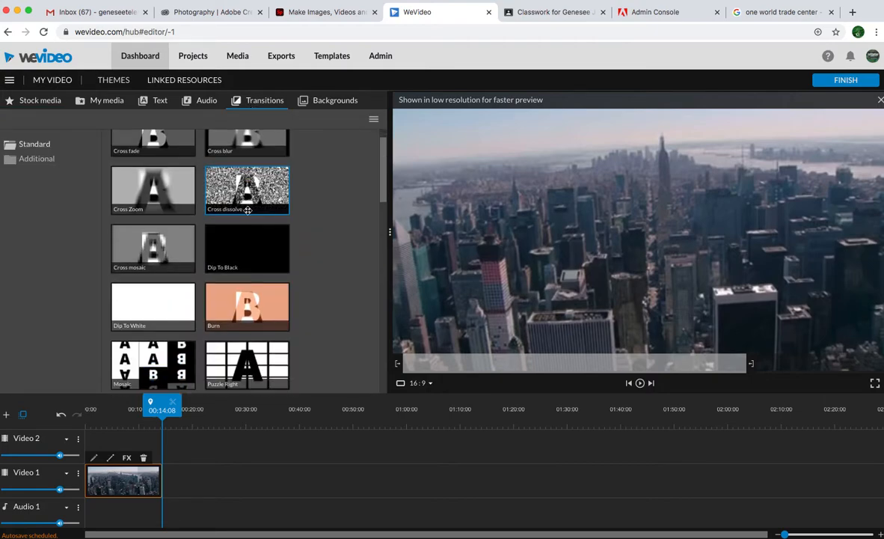
mouse_move(239, 211)
left_mouse_down()
mouse_move(197, 202)
mouse_move(219, 202)
mouse_move(82, 404)
mouse_move(92, 478)
left_mouse_up()
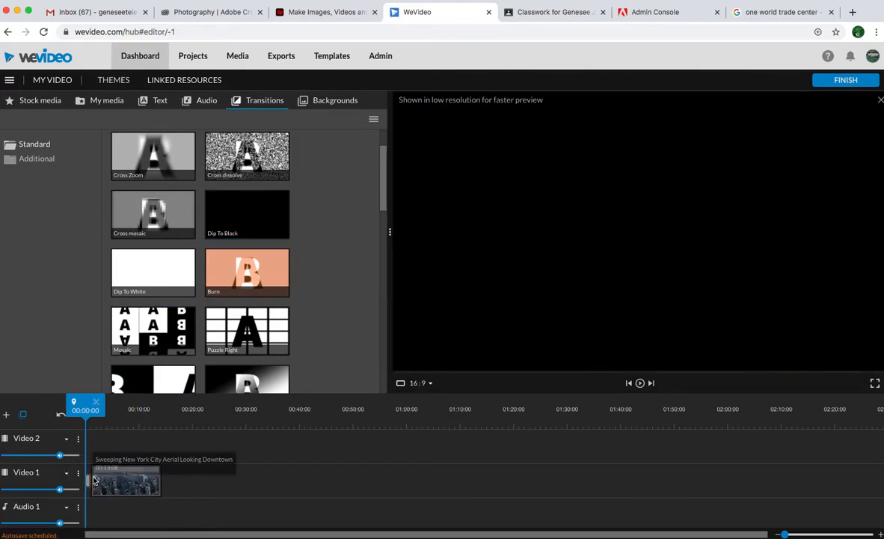
key("space")
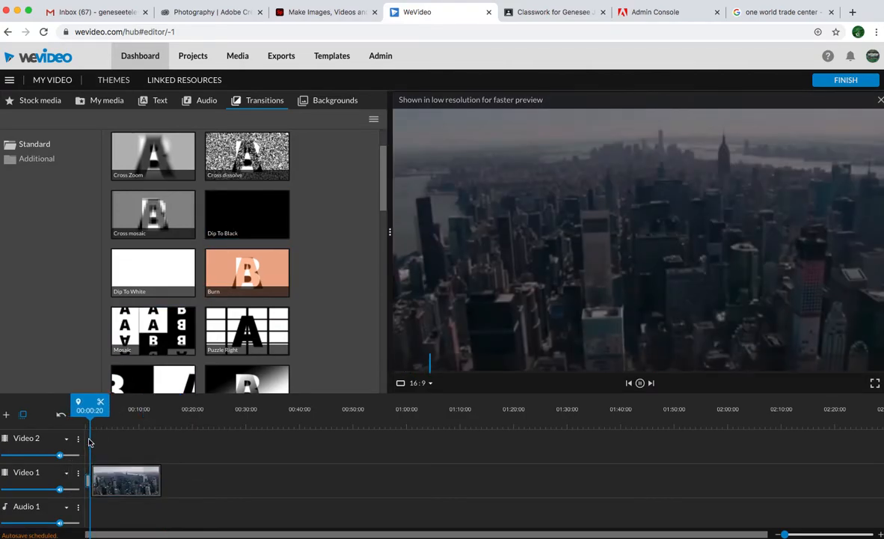
key("space")
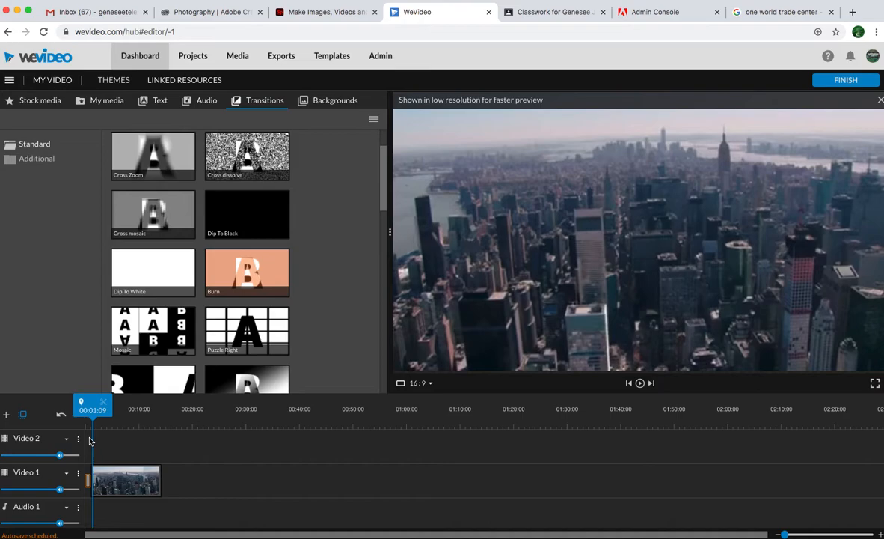
left_click_drag(92, 410, 157, 423)
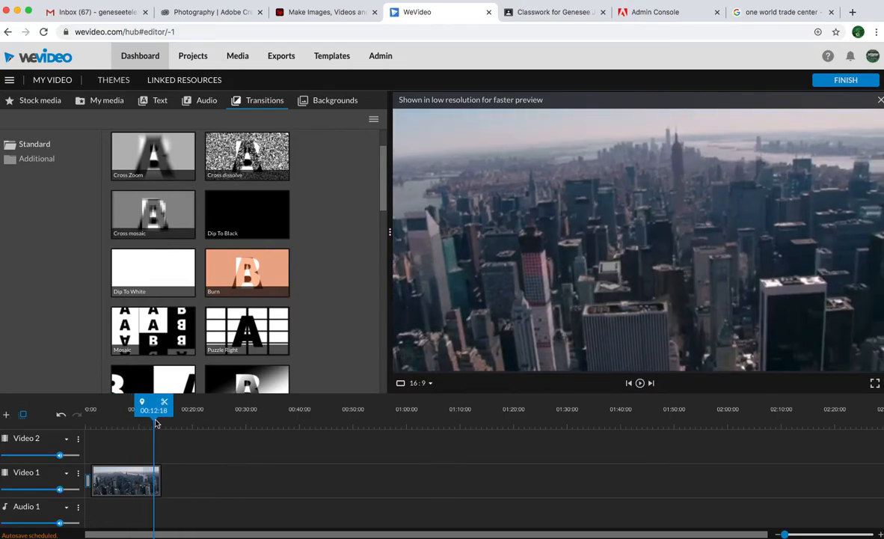
scroll(182, 315, "down", 3)
scroll(183, 315, "down", 5)
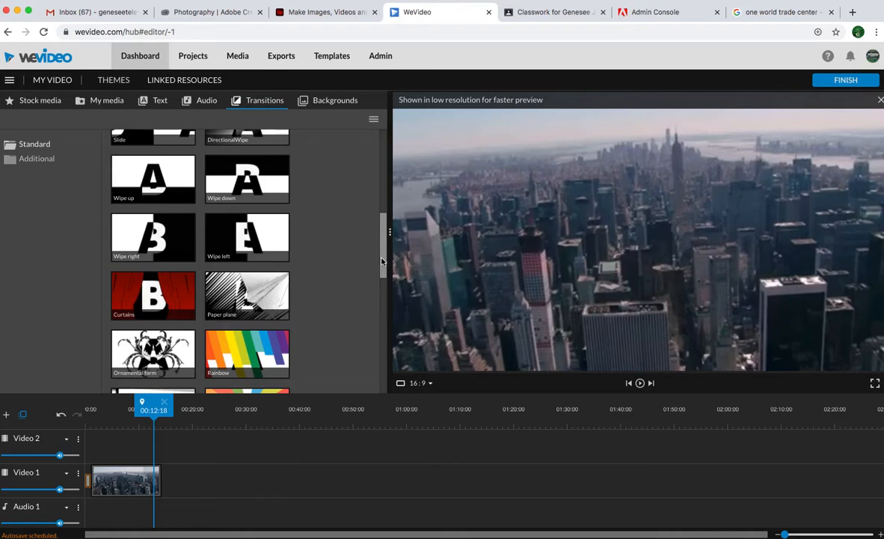
scroll(374, 254, "up", 4)
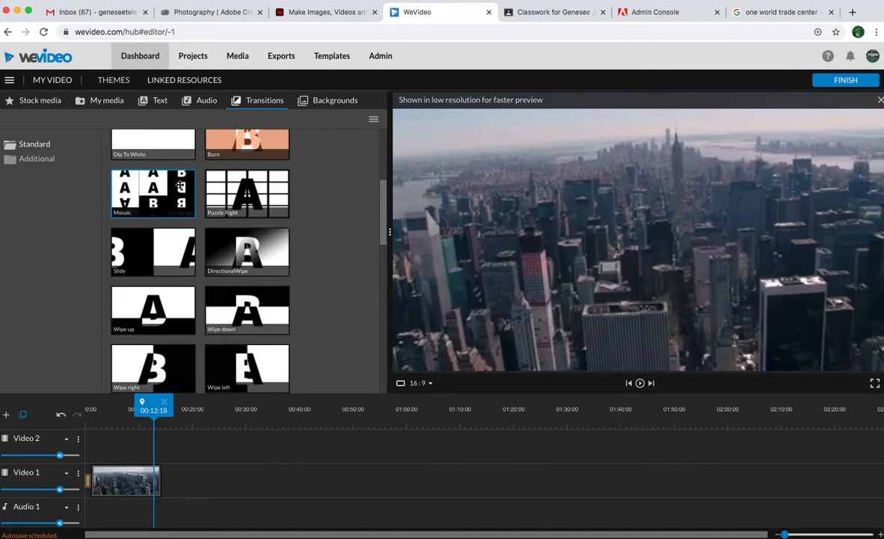
Search the stock media for "one world observatory".
left_click(37, 100)
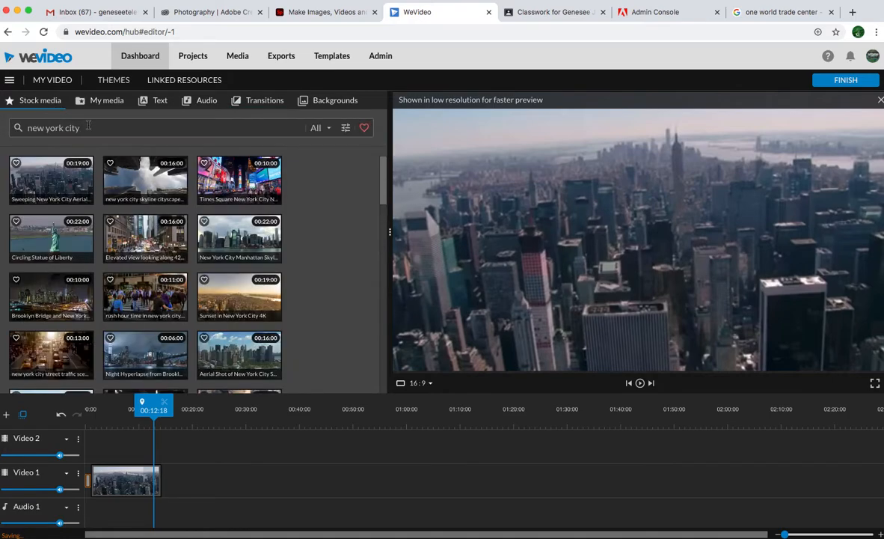
triple_click(89, 127)
type("one world ob")
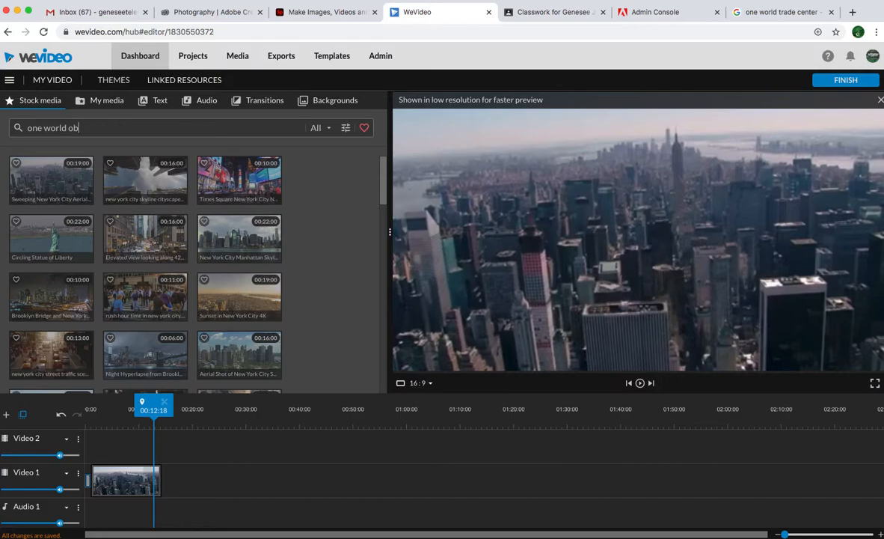
type("servatory")
key("Return")
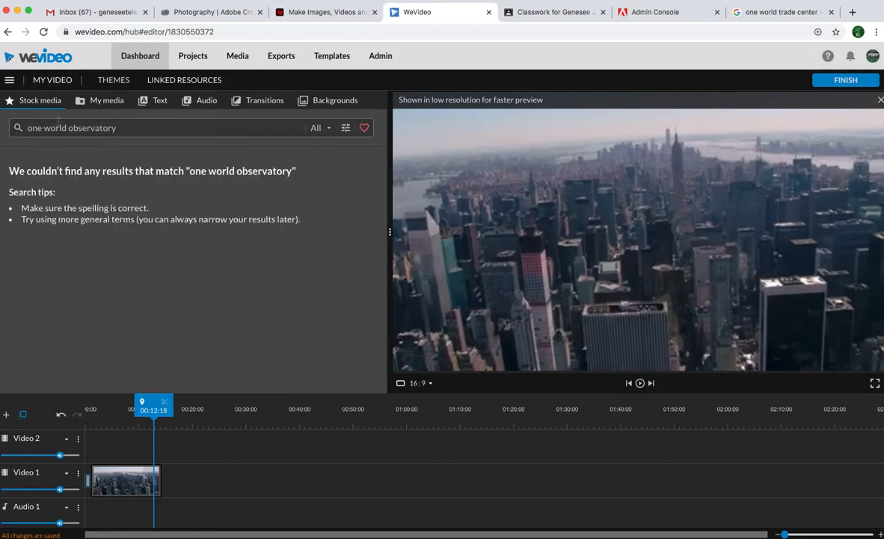
Shorten the stock media search to "one world".
left_click_drag(125, 128, 68, 128)
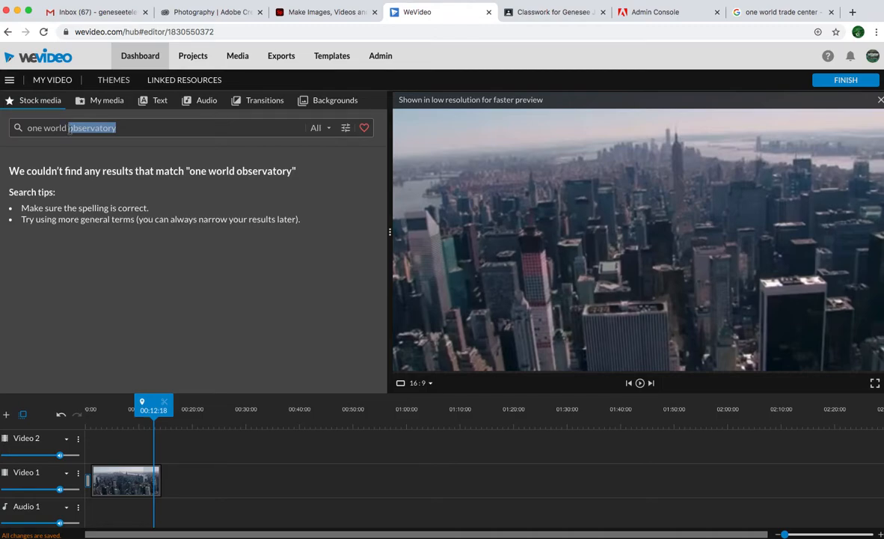
key("BackSpace")
key("Return")
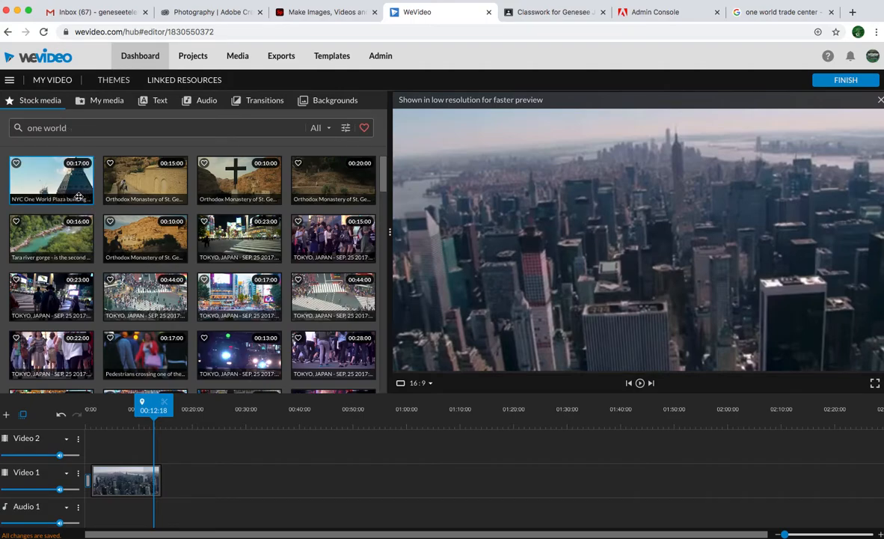
Search the stock media for "world trade center" and look through the clips.
left_click(89, 128)
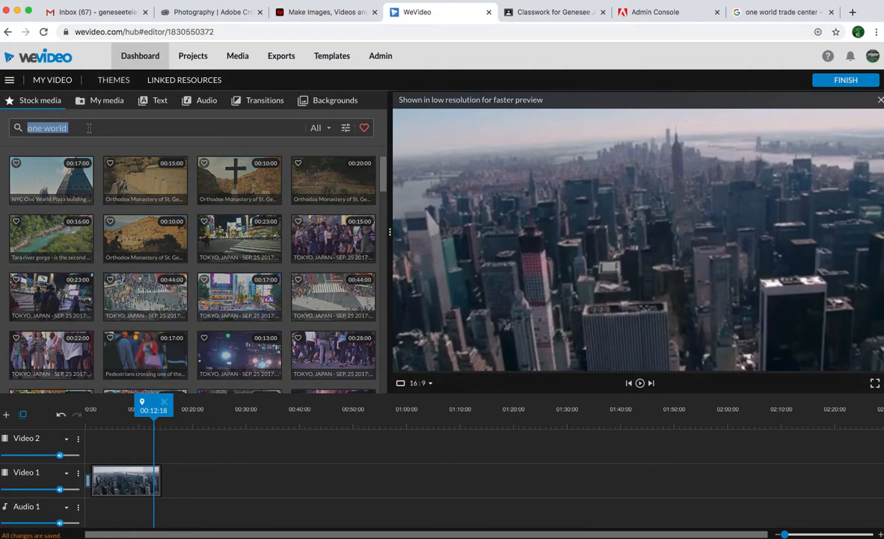
type("world trade center")
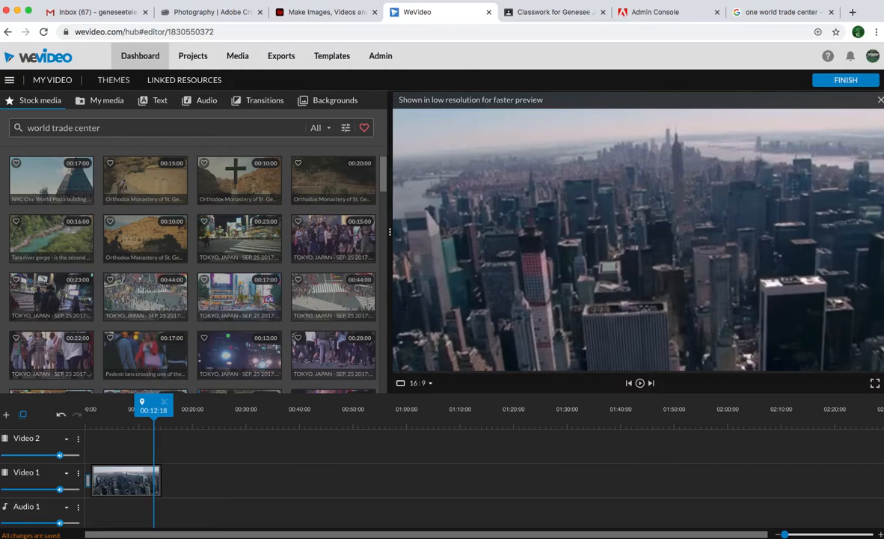
key("Return")
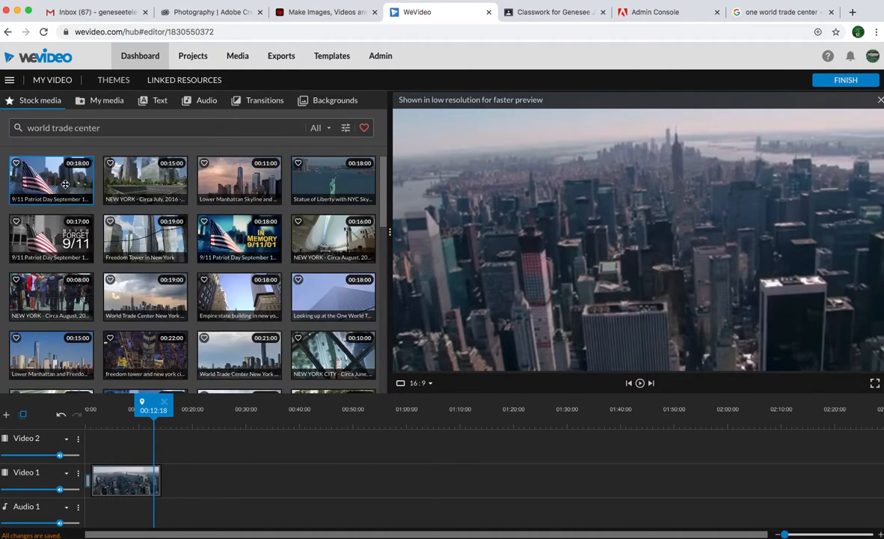
scroll(63, 187, "down", 1)
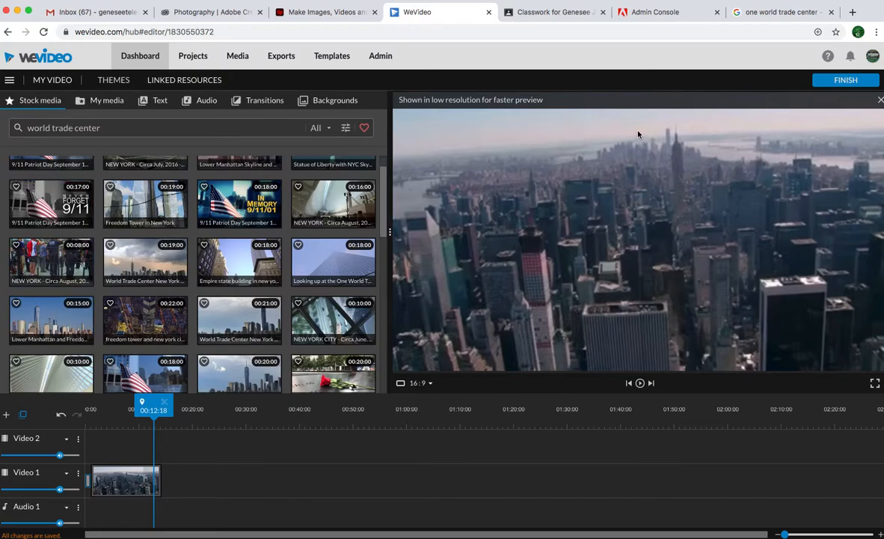
Search the stock media for "one world trade center" and look through the clips.
triple_click(192, 128)
type("o")
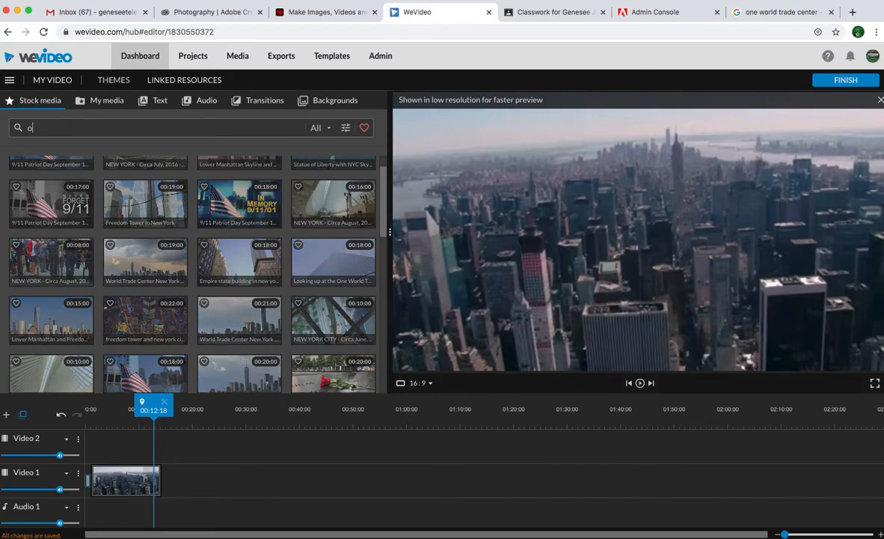
type("ne world trade center")
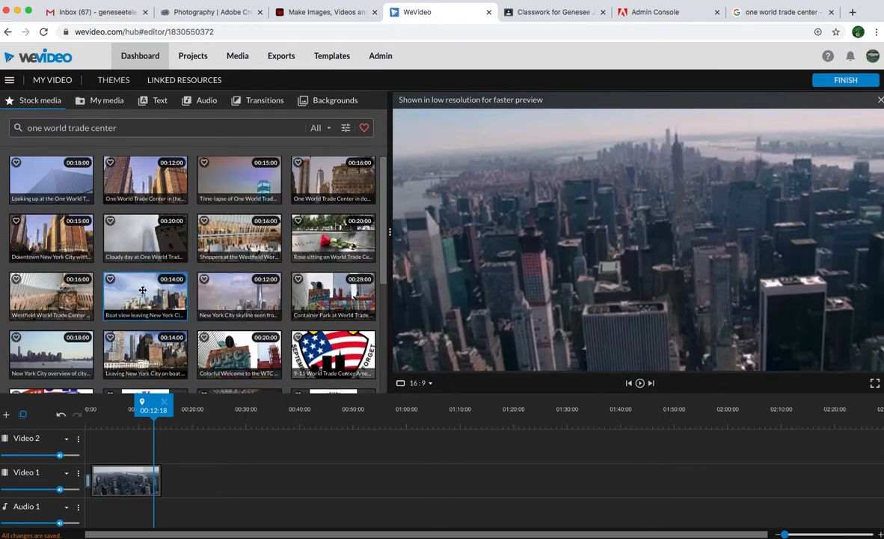
scroll(238, 192, "down", 3)
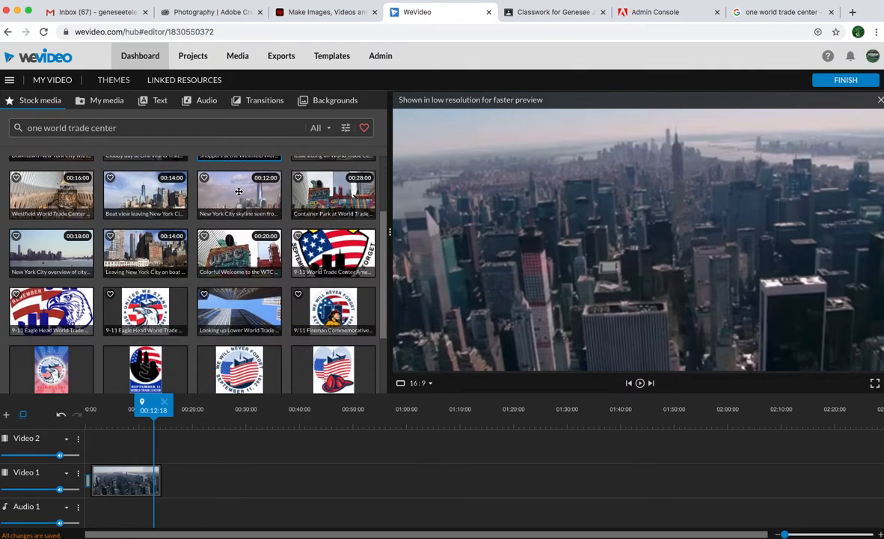
scroll(383, 192, "up", 5)
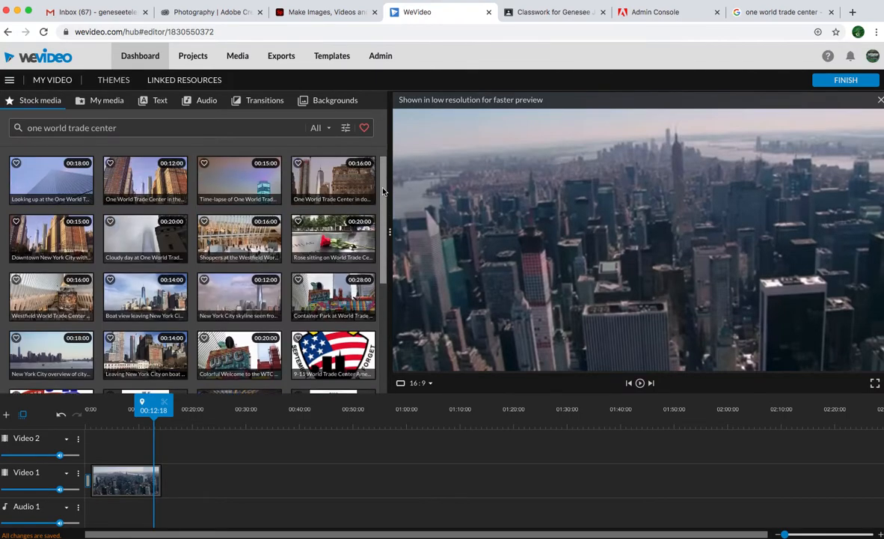
Try the 16-second One World Trade Center clip after the aerial clip on Video 1, and delete it.
left_click_drag(320, 183, 178, 482)
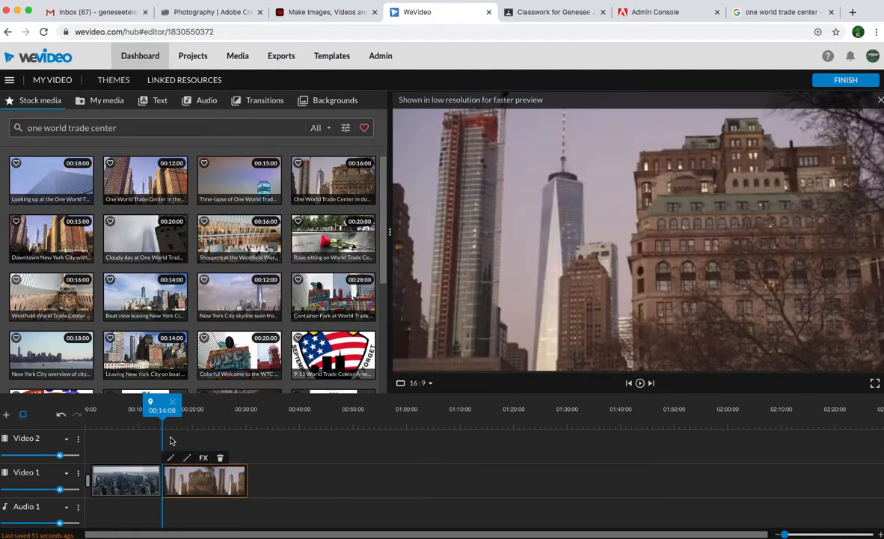
mouse_move(163, 410)
left_mouse_down()
mouse_move(217, 425)
mouse_move(151, 392)
left_mouse_up()
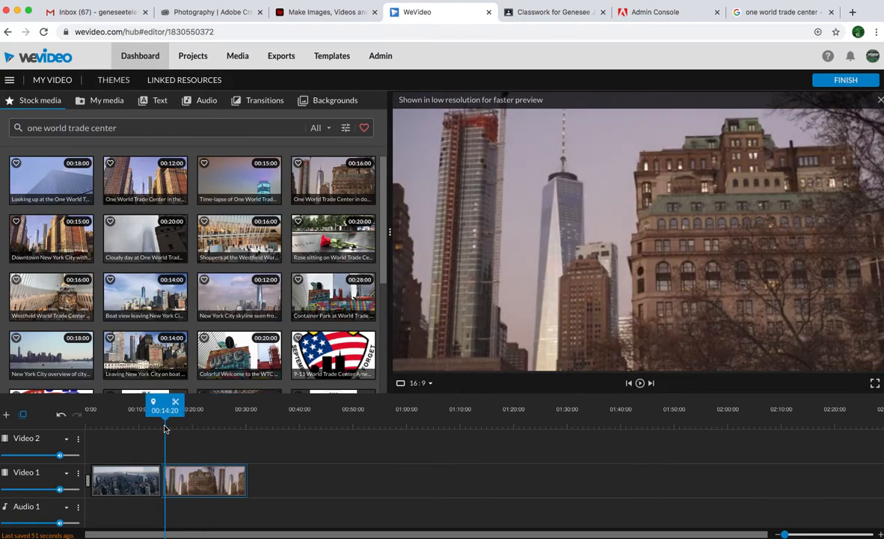
left_click(199, 486)
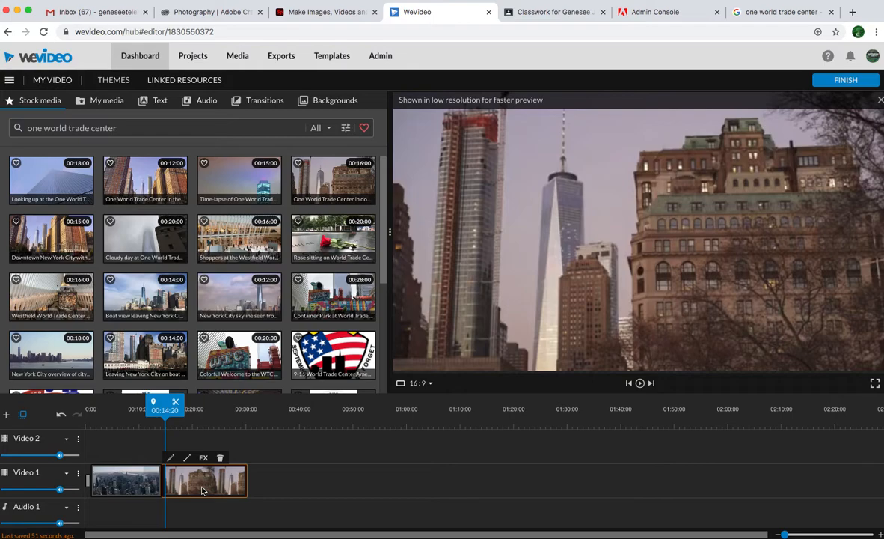
key("Delete")
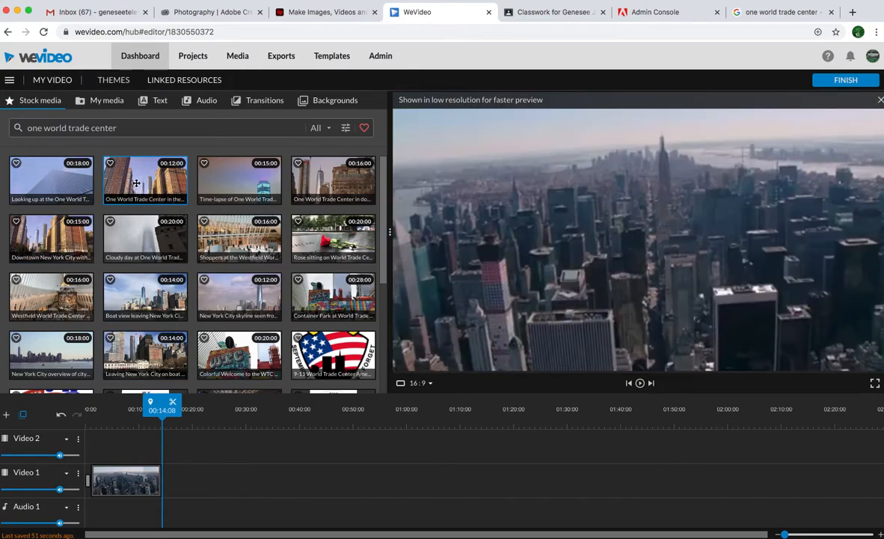
Place the 12-second One World Trade Center clip directly after the aerial clip on Video 1 and move the playhead to just before the cut.
left_click_drag(136, 183, 175, 470)
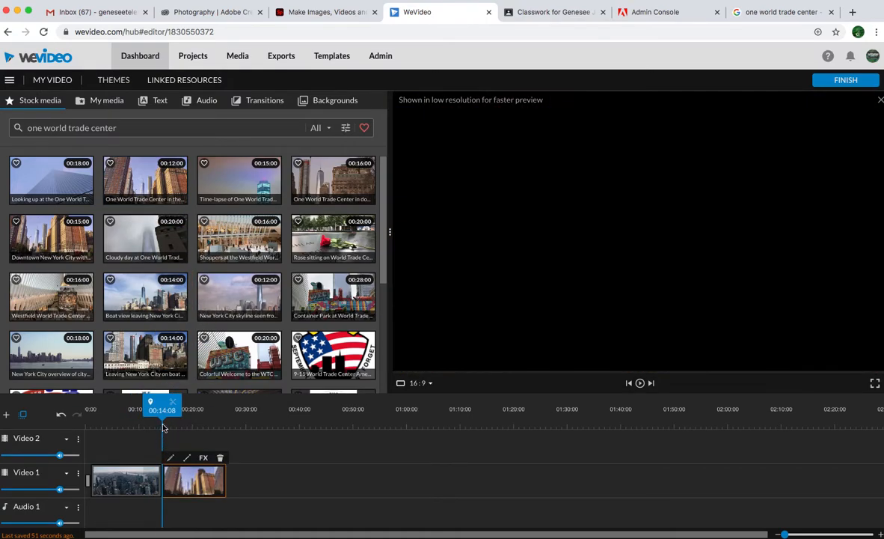
key("space")
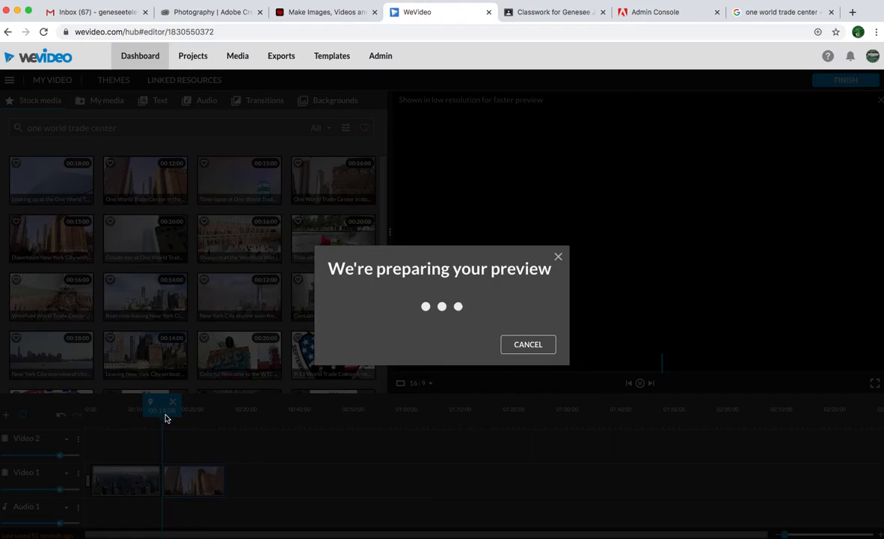
left_click(524, 345)
mouse_move(166, 422)
left_mouse_down()
mouse_move(211, 424)
mouse_move(160, 423)
left_mouse_up()
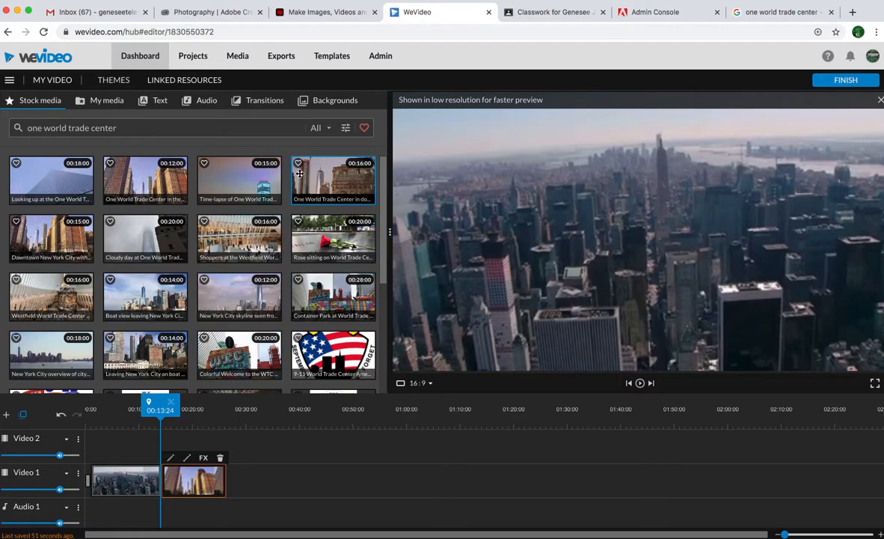
Add a Dip To Black transition between the aerial clip and the One World Trade Center clip on Video 1.
left_click(246, 101)
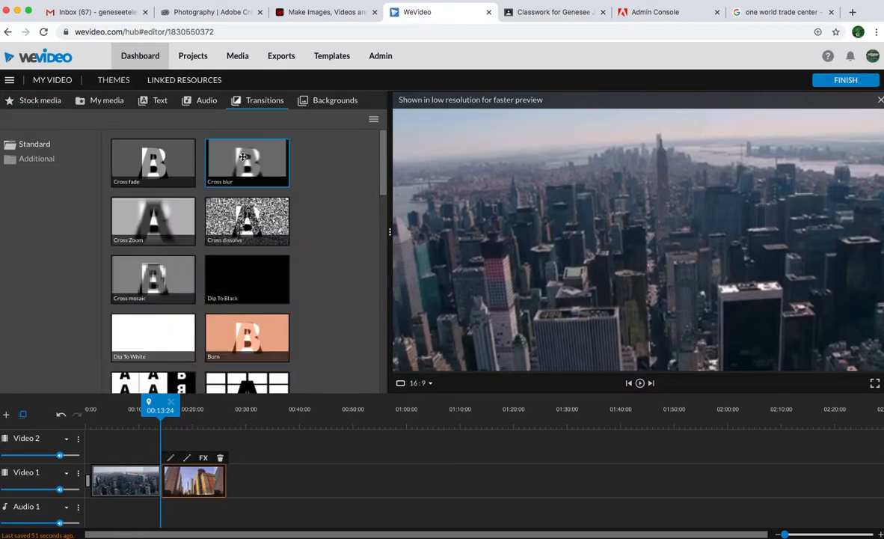
scroll(238, 223, "down", 3)
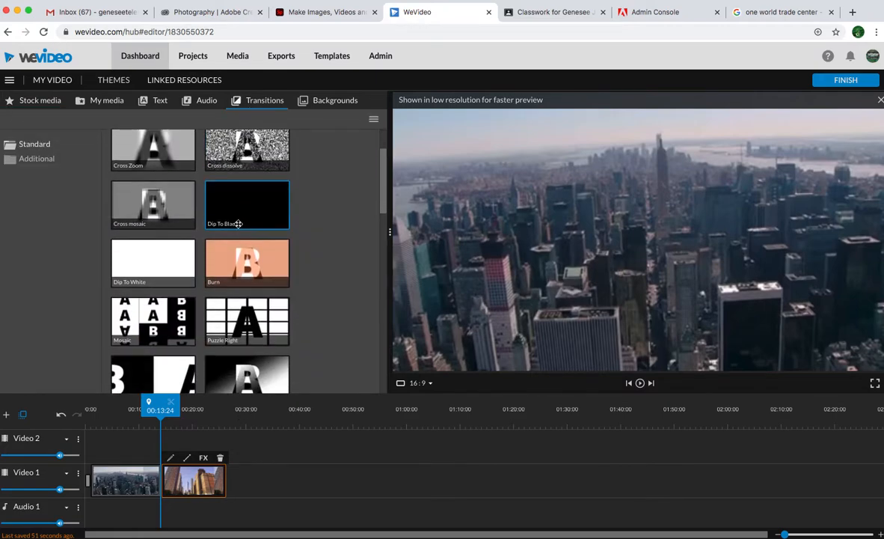
left_click_drag(237, 223, 160, 479)
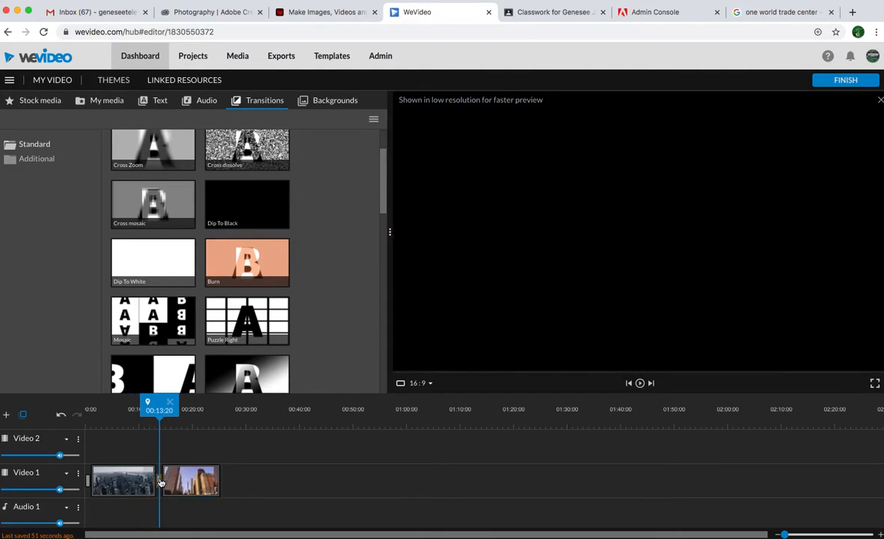
Place the Slide left motion title on Video 2 over the beginning of the aerial clip, ending at about 00:06:09.
left_click_drag(158, 421, 94, 432)
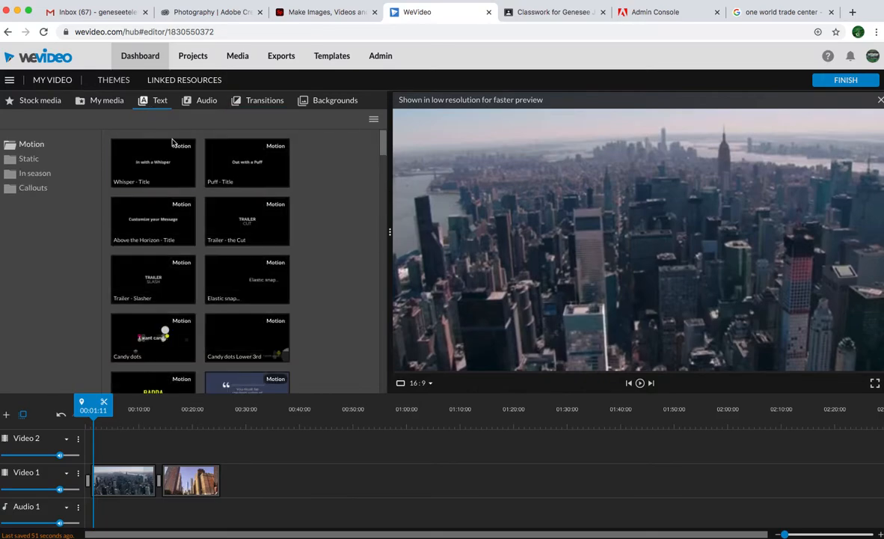
scroll(185, 200, "down", 5)
scroll(185, 201, "down", 6)
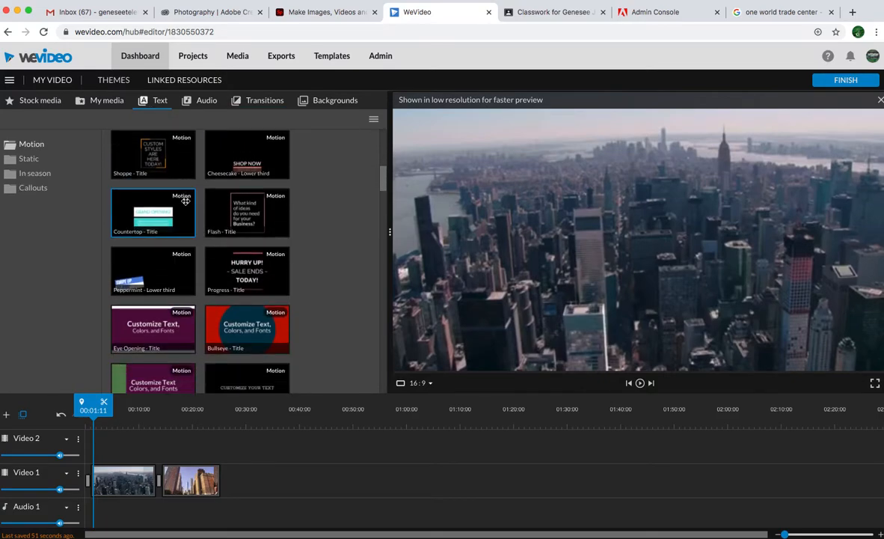
scroll(185, 200, "down", 5)
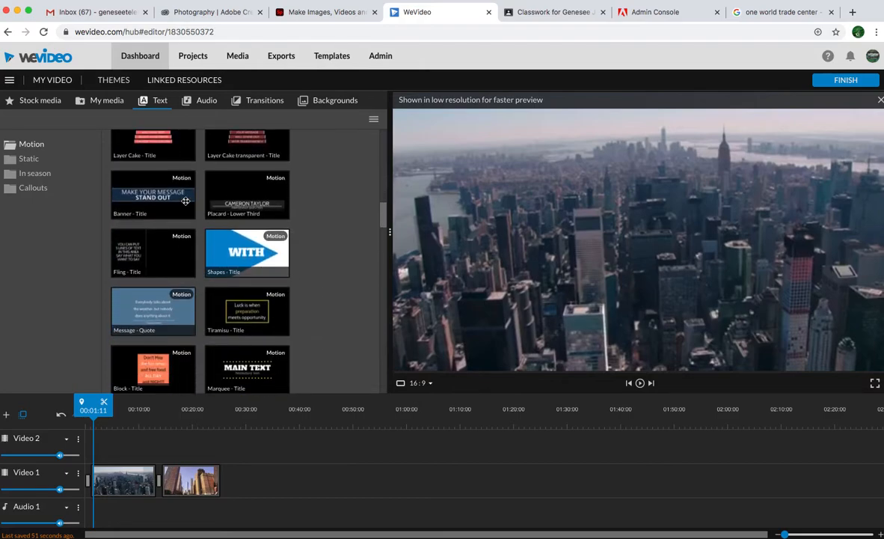
scroll(185, 200, "down", 5)
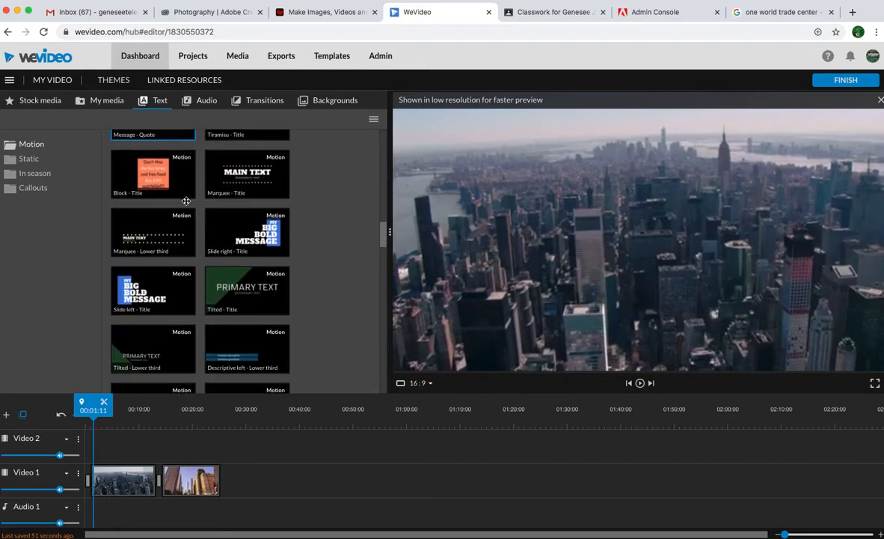
left_click_drag(138, 228, 119, 437)
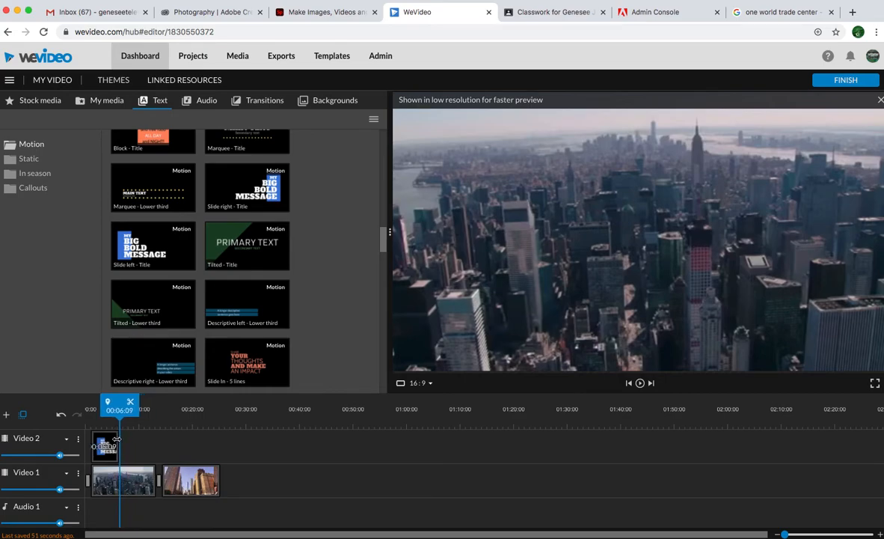
Open the Slide left title for editing and set its last three lines to New, York and City.
double_click(107, 441)
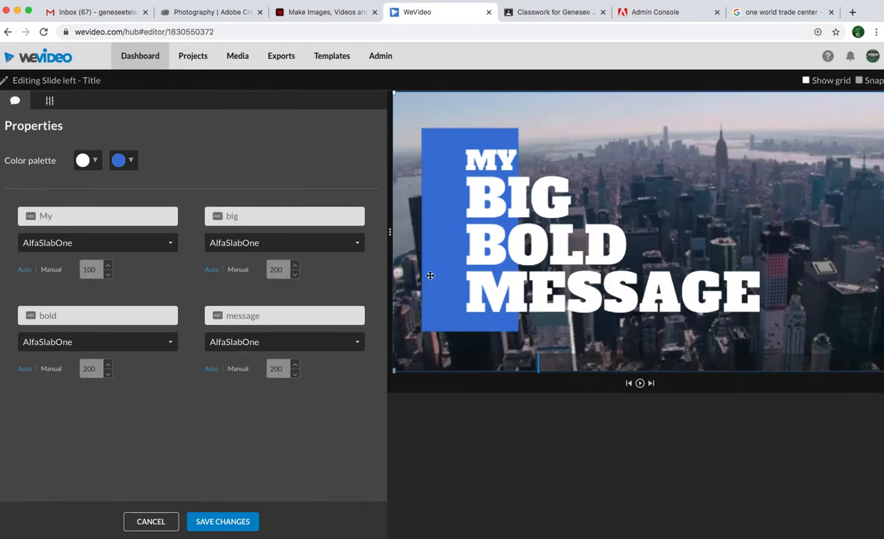
double_click(114, 215)
key("BackSpace")
double_click(275, 215)
key("BackSpace")
type("New")
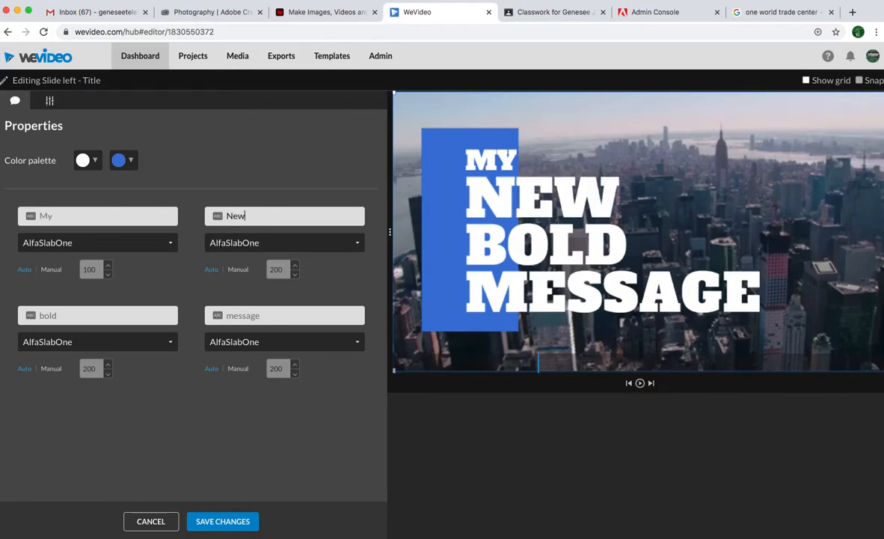
left_click(163, 318)
type("Hork")
key("BackSpace")
type("York")
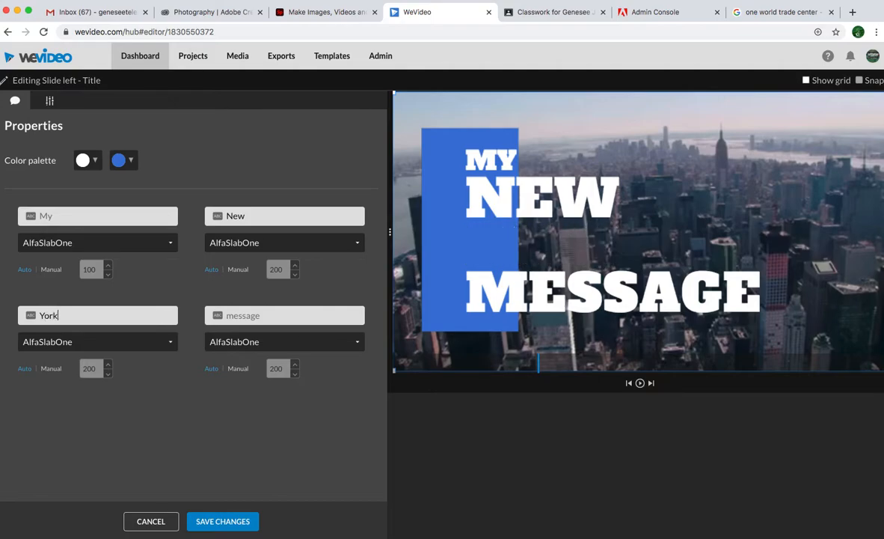
left_click(300, 318)
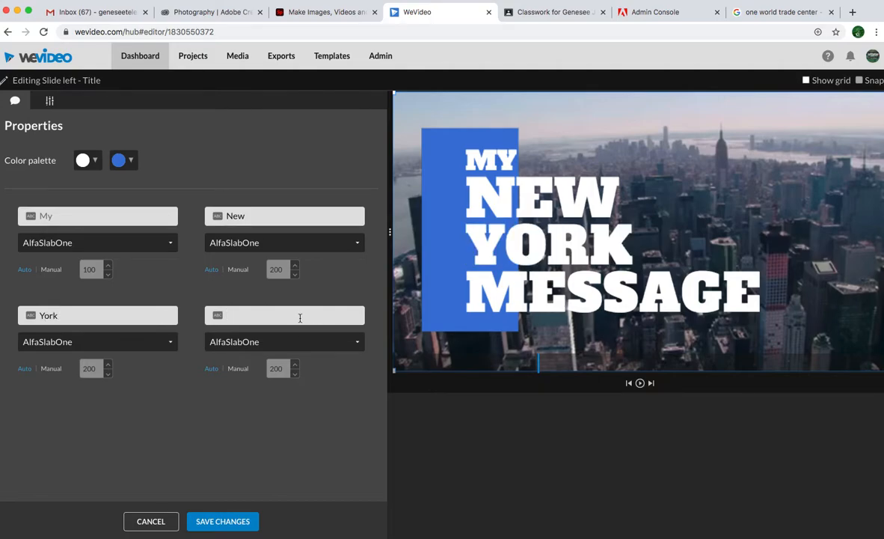
type("City")
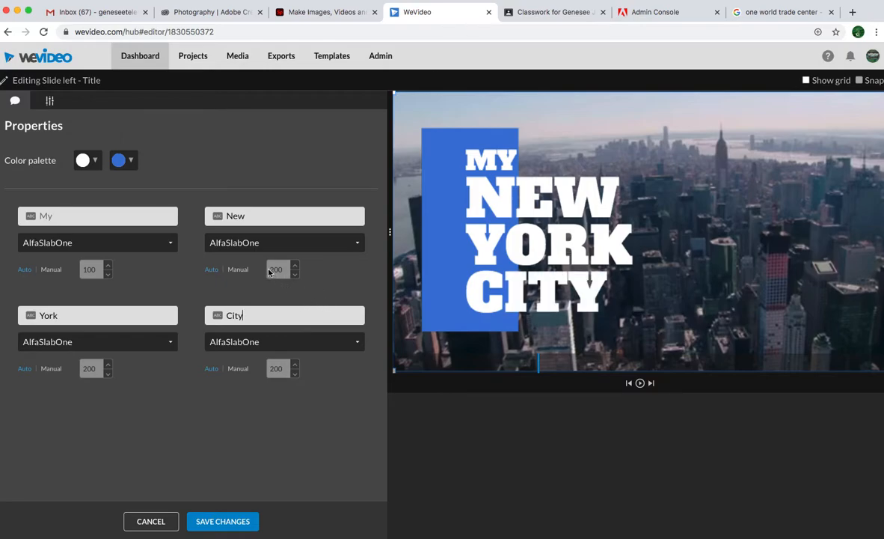
Enter the author's name in the title's first line, keep the blue colour and save the title.
left_click(79, 216)
type("Mr. Brown")
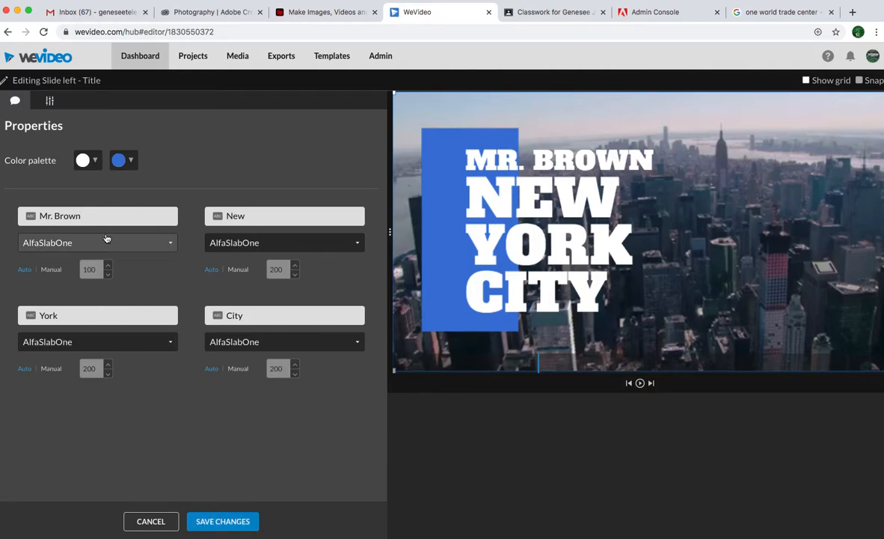
left_click(132, 163)
left_click(161, 142)
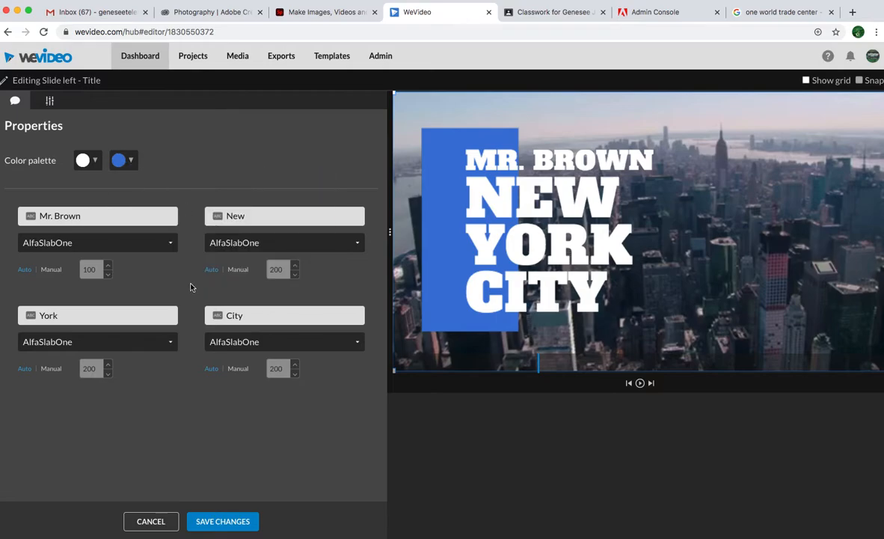
left_click(248, 521)
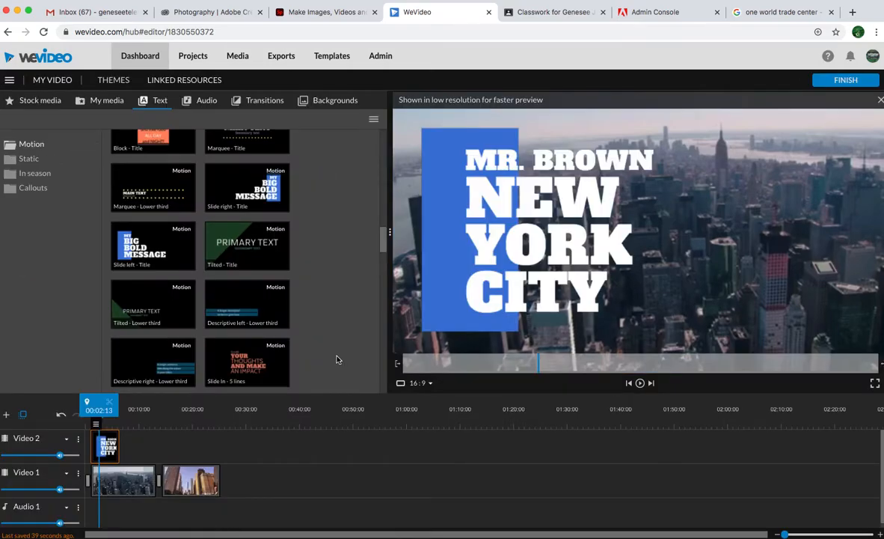
Place the Slide bottom lower third on Video 2 above the One World Trade Center clip, ending at about 00:24:01.
mouse_move(107, 421)
left_click_drag(102, 425, 164, 426)
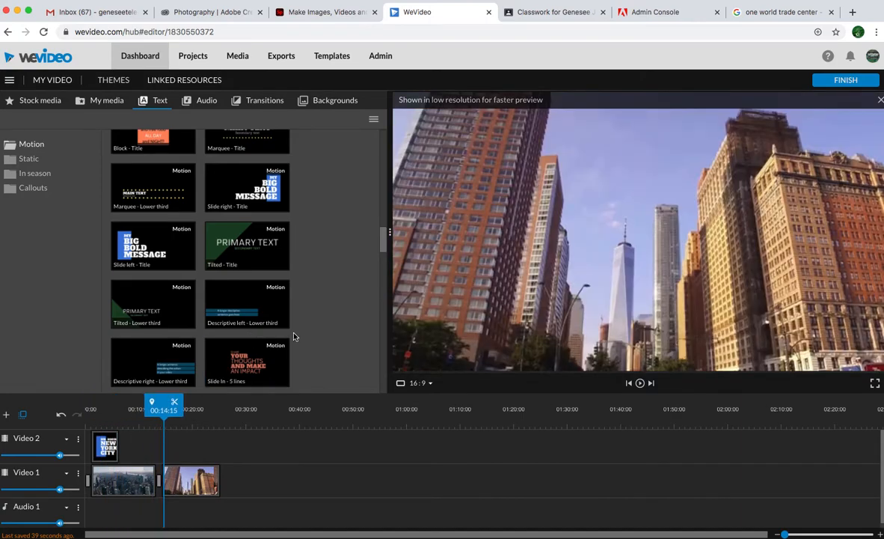
scroll(294, 333, "down", 5)
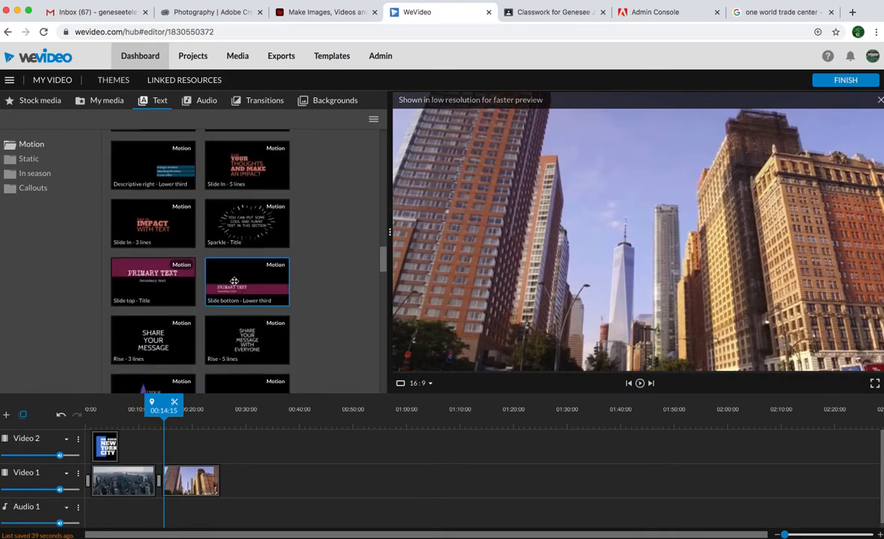
left_click_drag(247, 288, 214, 446)
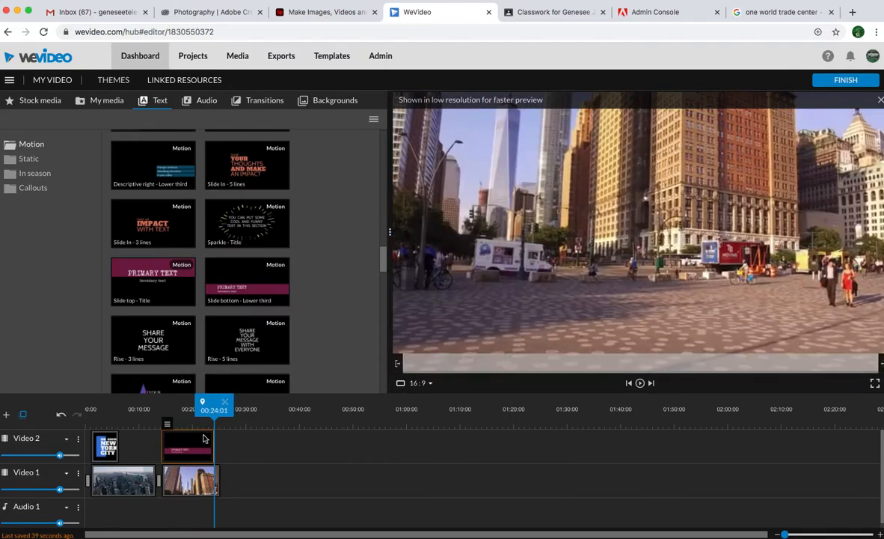
Open the lower third for editing and set its primary text to One World Trade Center.
left_click(182, 447)
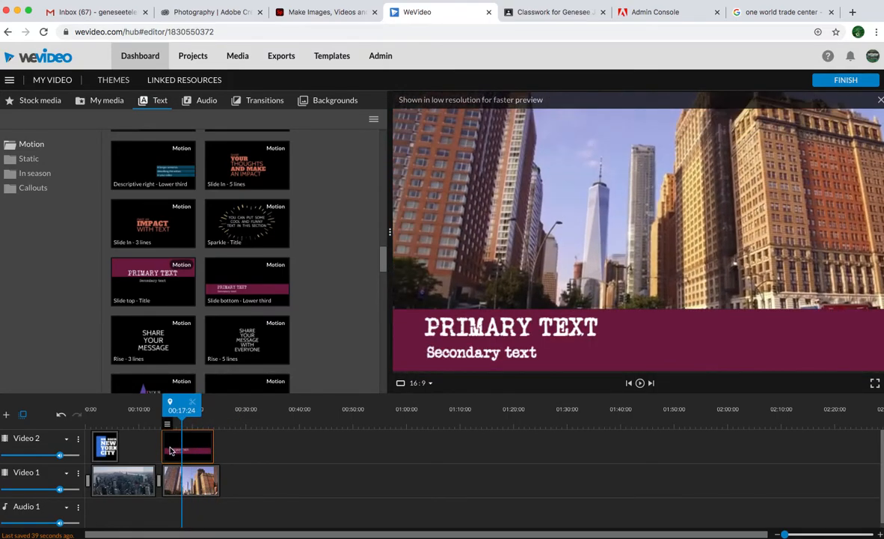
left_click(168, 423)
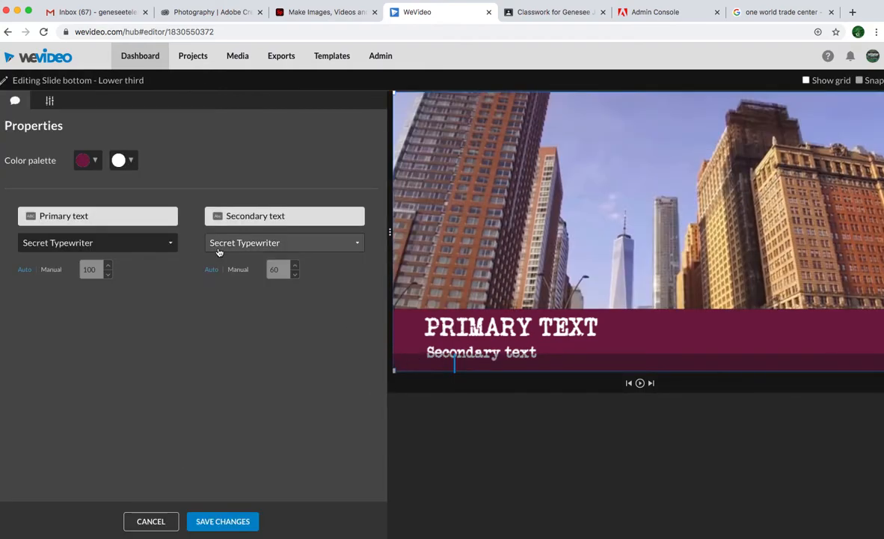
left_click(145, 217)
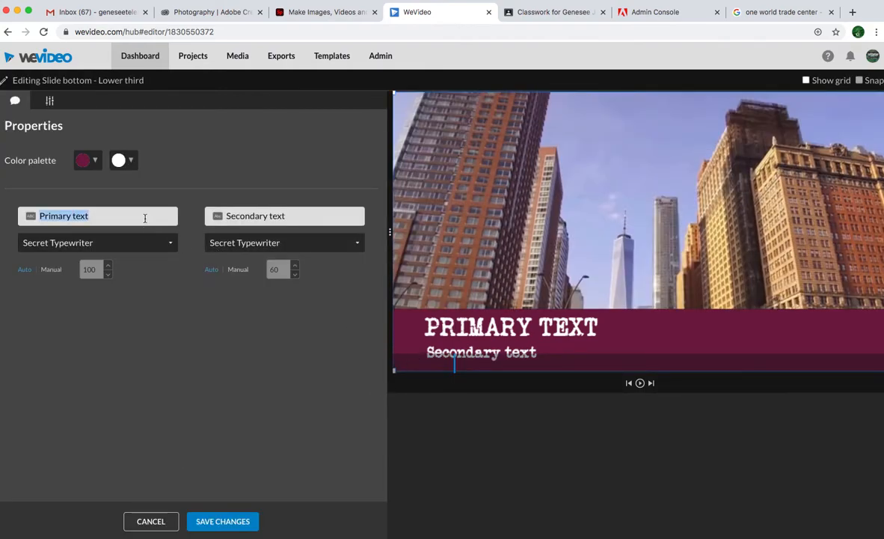
type("One World ")
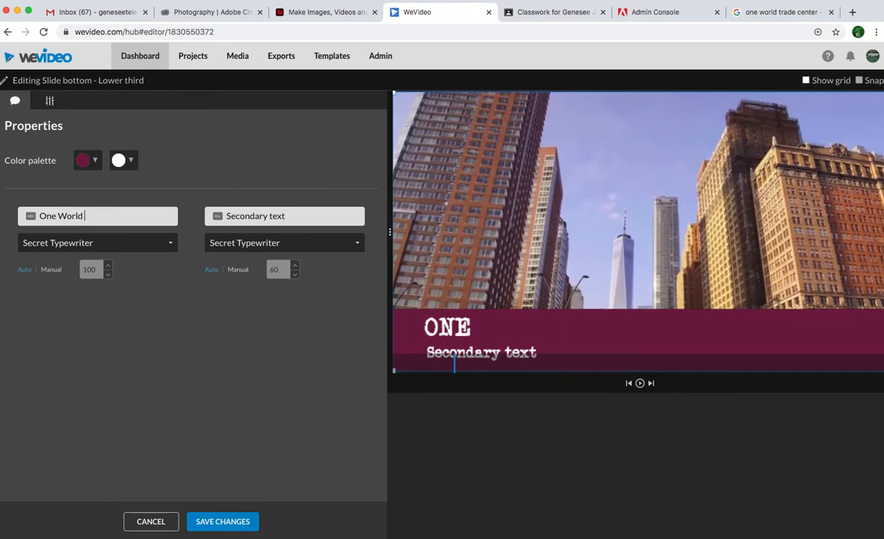
type("Trade Center")
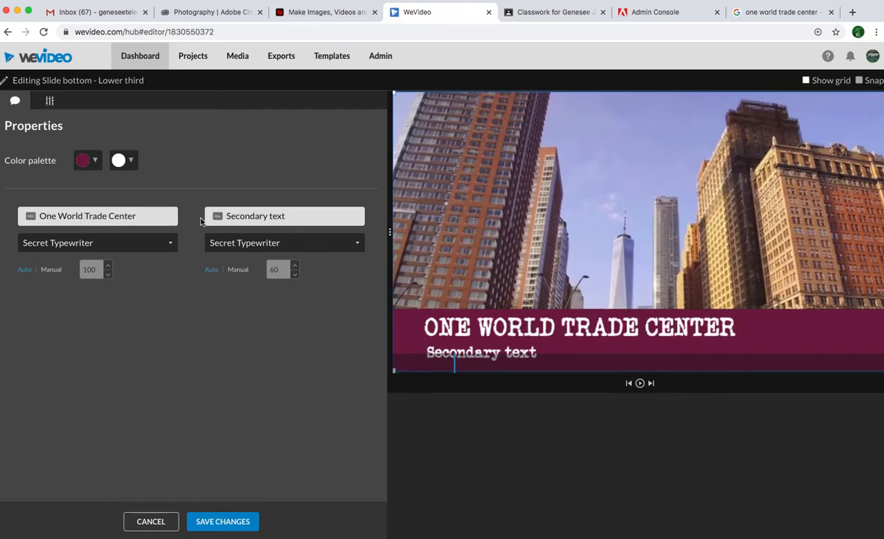
Select the secondary text for replacement, then switch to the Google search results and copy the One World Trade Center description paragraph.
double_click(305, 214)
left_click_drag(300, 215, 218, 201)
left_click(786, 13)
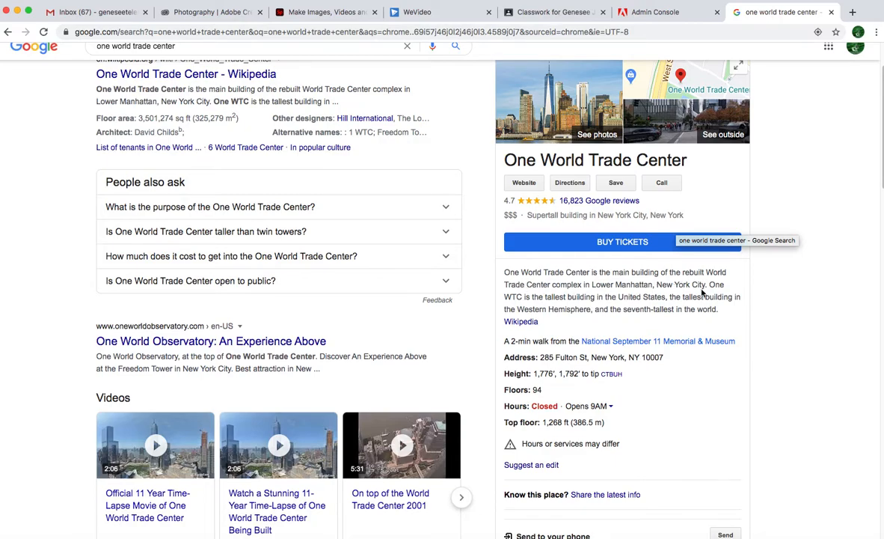
left_click_drag(504, 272, 722, 312)
right_click(684, 304)
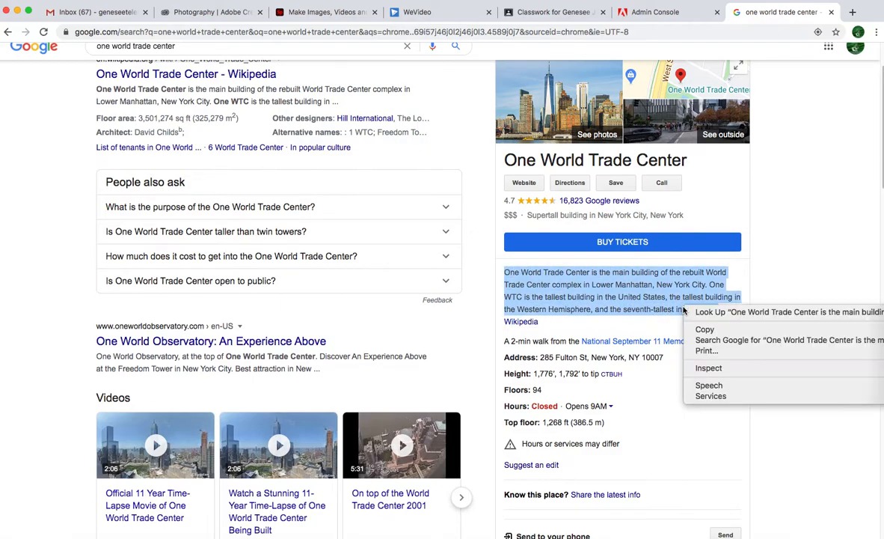
left_click(699, 329)
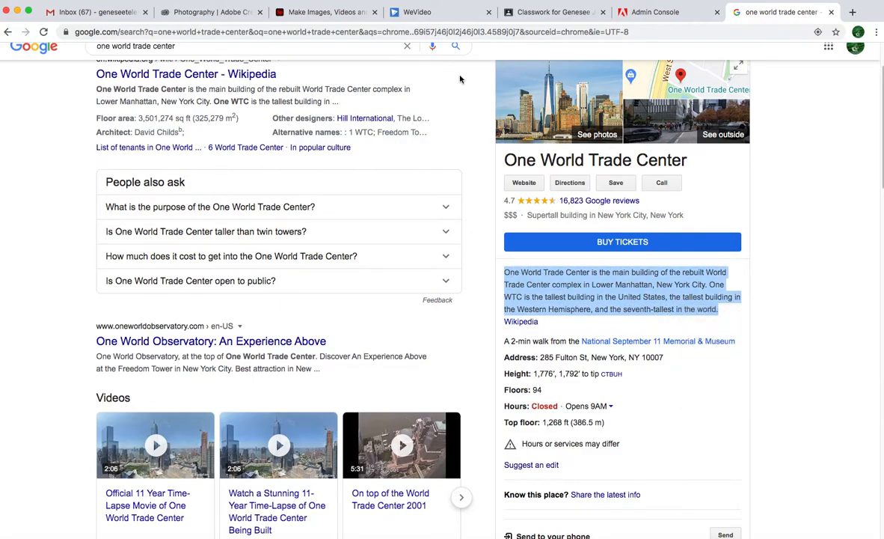
Return to WeVideo and replace the lower third's secondary text with the copied One World Trade Center description.
left_click(428, 13)
right_click(286, 216)
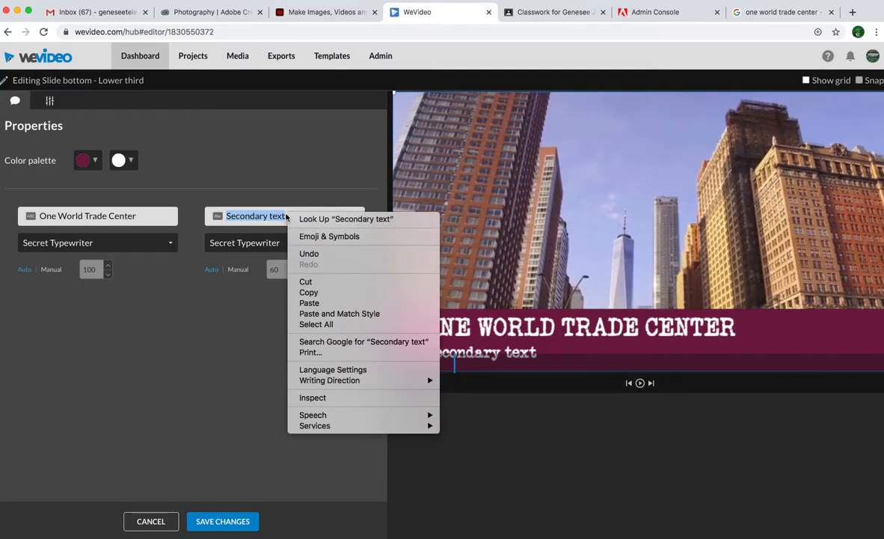
left_click(309, 303)
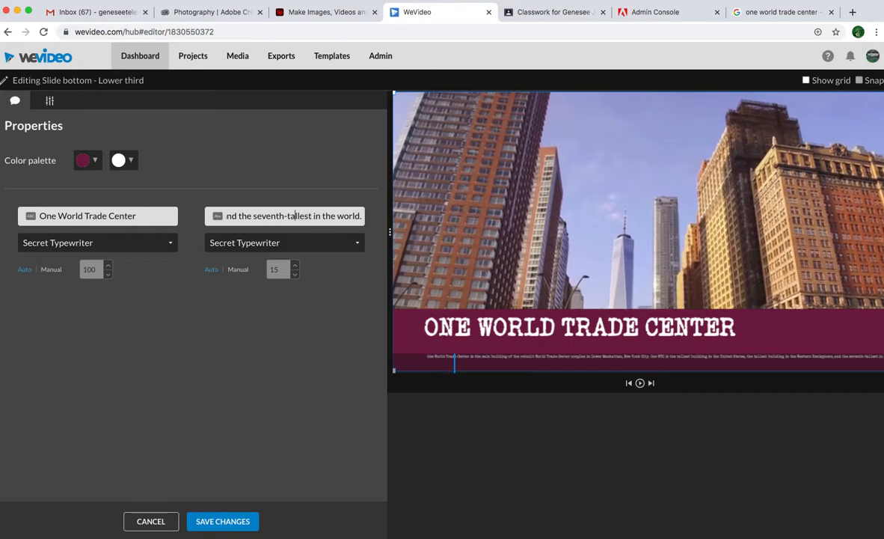
Go back through the pasted secondary text from its end to its beginning.
key("Left")
key("Left")
key("Left")
key("Left")
key("Left")
key("Left")
key("Left")
key("Left")
key("Left")
key("Left")
key("Left")
key("Left")
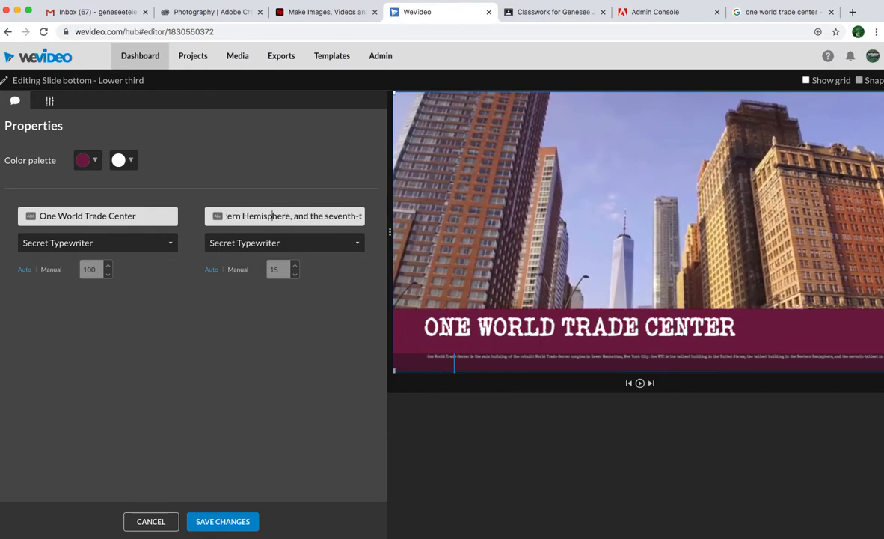
key("Left")
key("Left")
key("Left")
key("Left")
key("Left")
key("Left")
key("Left")
key("Left")
key("Left")
key("Left")
key("Left")
key("Left")
key("Left")
key("Left")
key("Left")
key("Left")
key("Left")
key("Left")
key("Left")
key("Left")
key("Left")
key("Left")
key("Left")
key("Left")
key("Left")
key("Left")
key("Left")
key("Left")
key("Left")
key("Left")
key("Left")
key("Left")
key("Left")
key("Left")
key("Left")
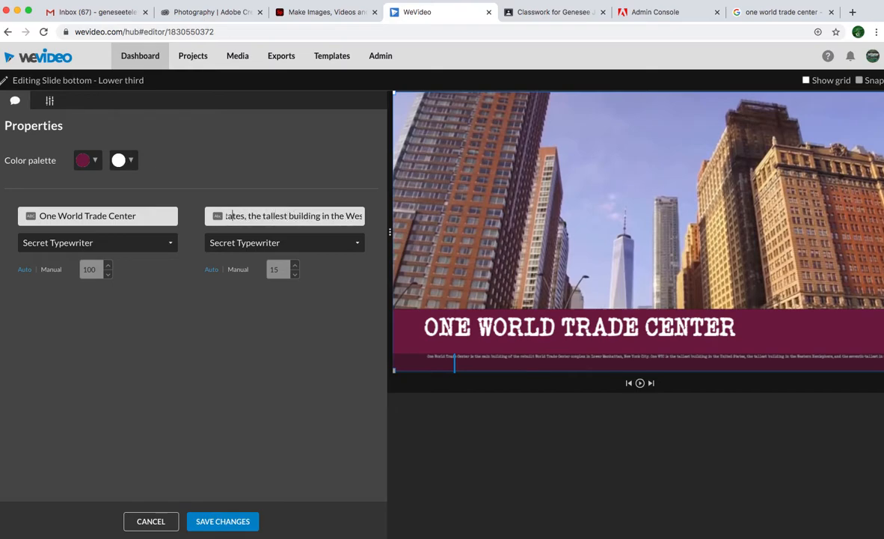
key("Left")
key("Left")
key("Left")
key("Left")
key("Left")
key("Left")
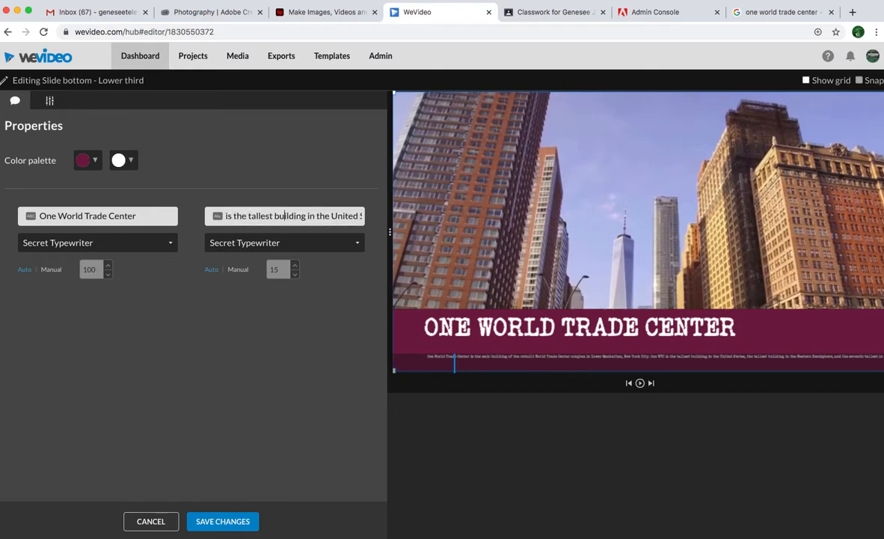
key("Left")
key("Left")
key("Left")
key("Left")
key("Left")
key("Left")
key("Left")
key("Left")
key("Left")
key("Left")
key("Left")
key("Left")
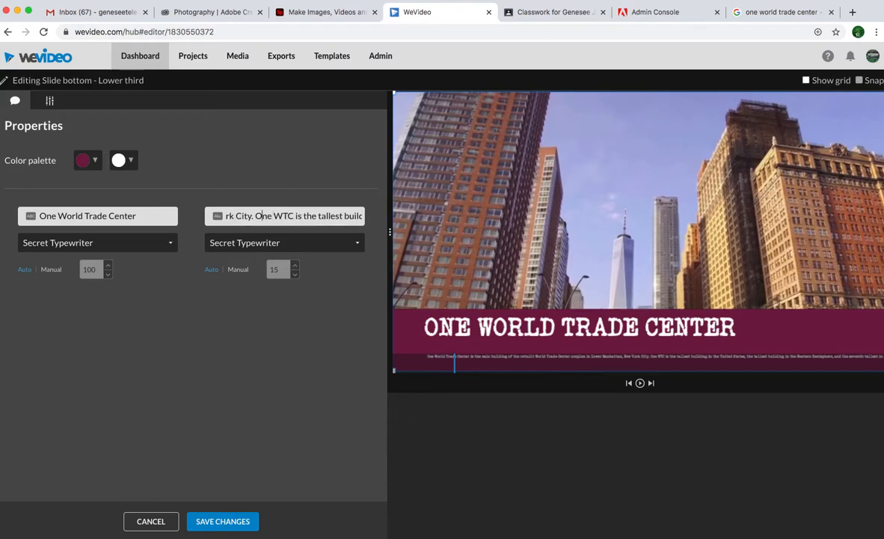
key("Left")
key("Left")
key("Left")
key("Left")
key("Left")
key("Left")
key("Left")
key("Left")
key("Left")
key("Left")
key("Left")
key("Left")
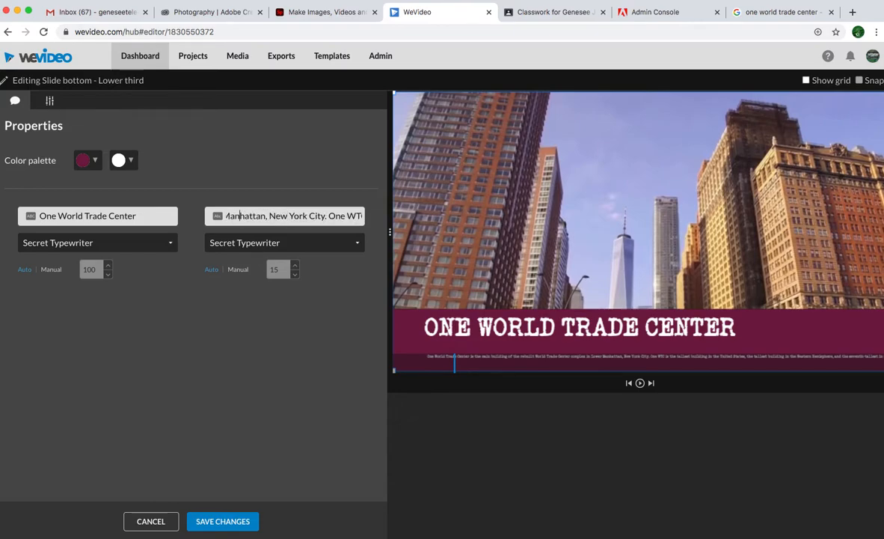
key("Left")
key("Left")
key("Left")
key("Left")
key("Left")
key("Left")
key("Left")
key("Left")
key("Left")
key("Left")
key("Left")
key("Left")
key("Left")
key("Left")
key("Left")
key("Left")
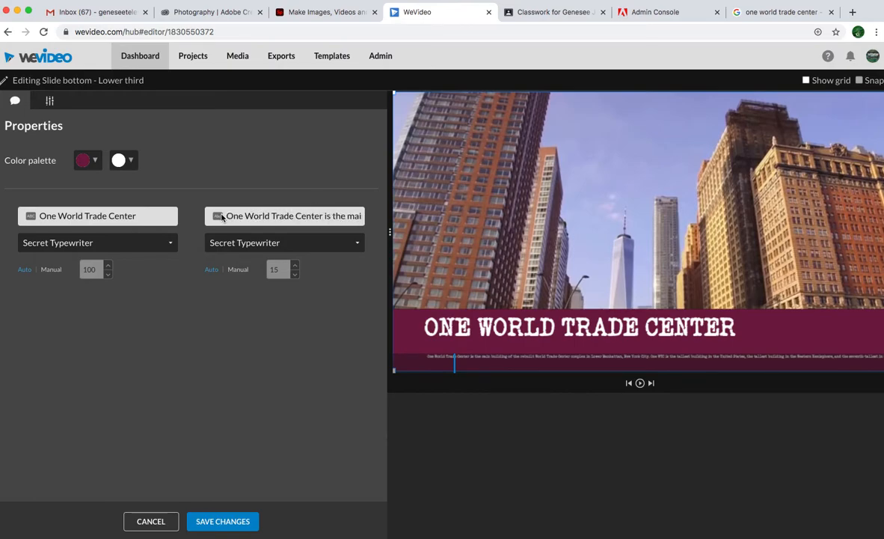
Clear the lower third's secondary text and copy the first sentence of the One World Trade Center description from the Google results.
left_click_drag(226, 216, 353, 209)
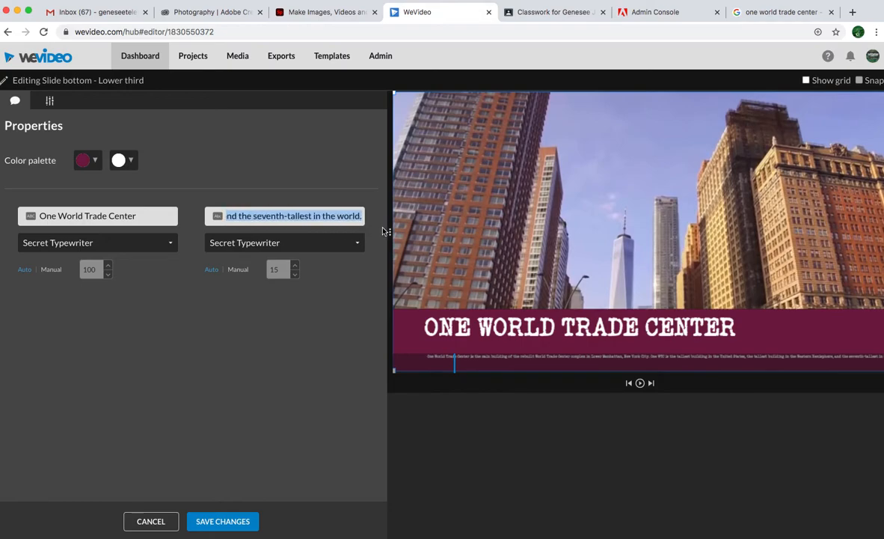
key("BackSpace")
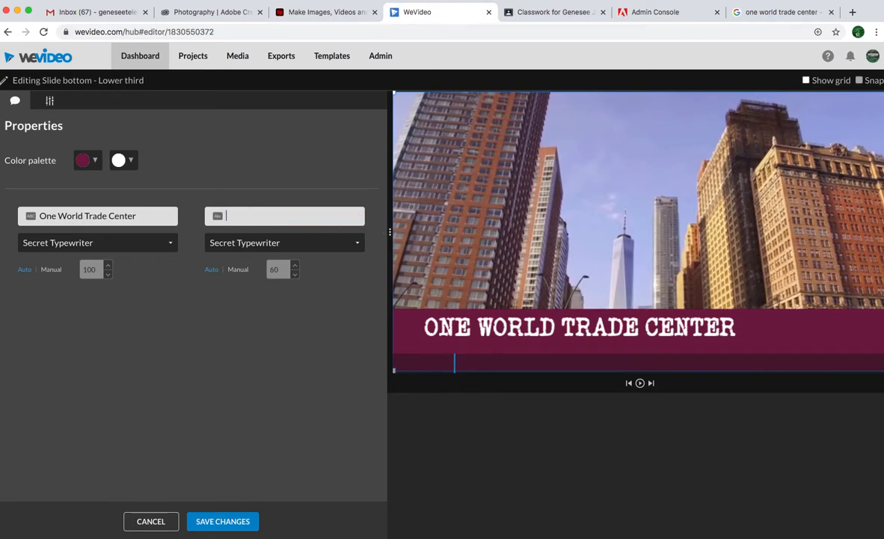
left_click(770, 12)
left_click(587, 286)
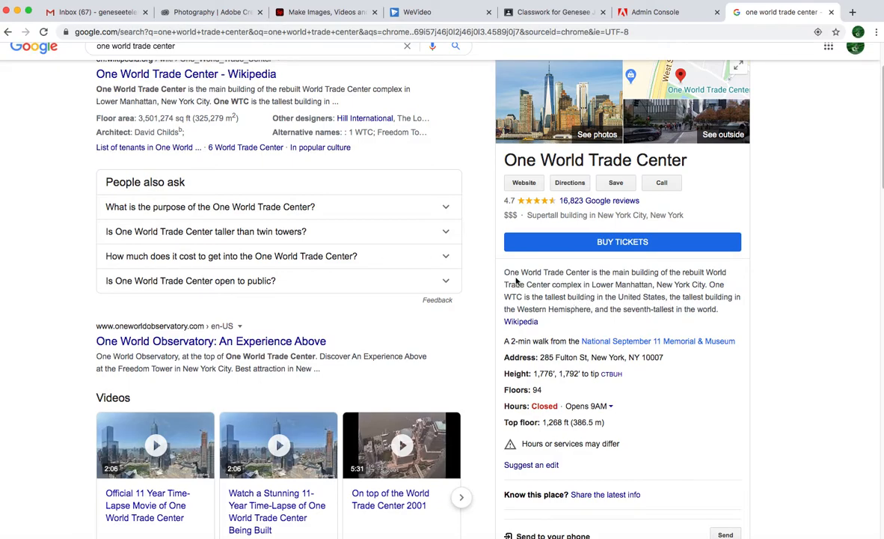
left_click_drag(505, 271, 705, 286)
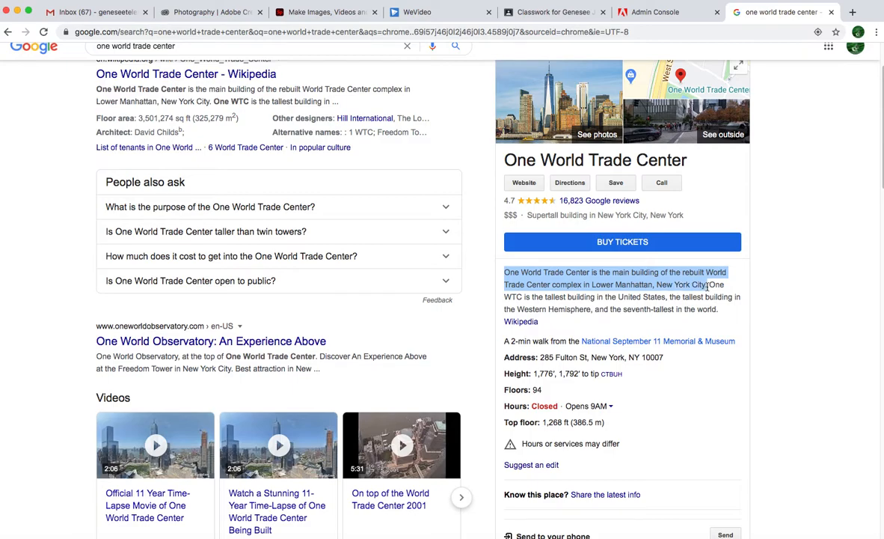
right_click(670, 283)
left_click(697, 302)
Return to WeVideo and paste the copied sentence as the lower third's secondary text.
left_click(417, 12)
right_click(278, 214)
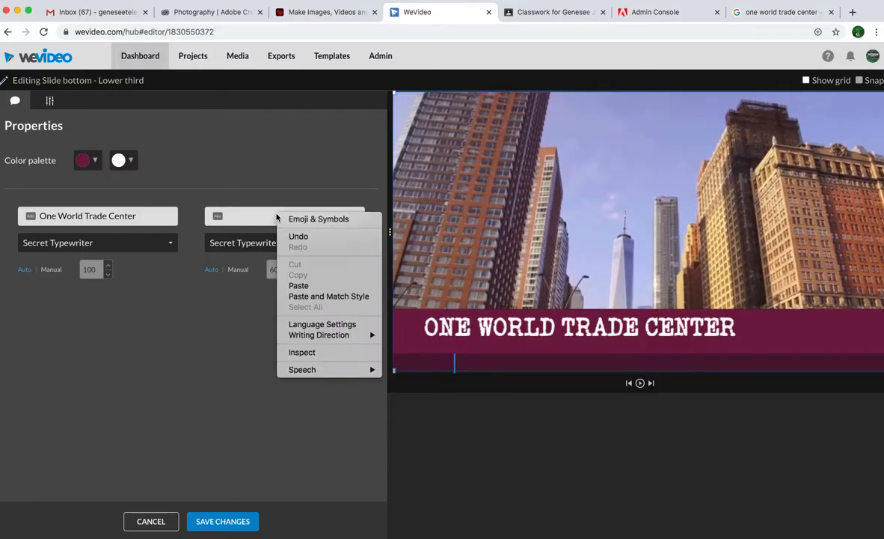
left_click(299, 285)
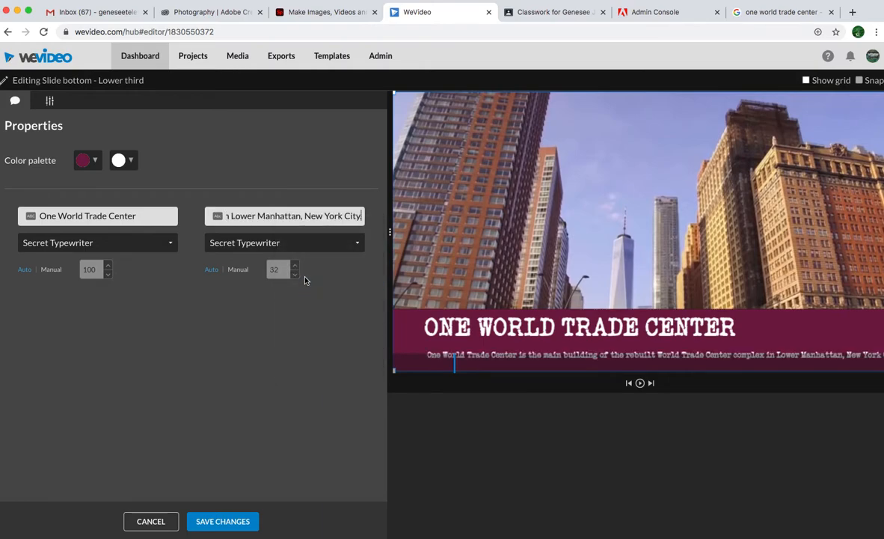
Shift the lower third slightly left in the preview and shorten New York City to "NYC." in the secondary text.
left_click_drag(442, 353, 437, 353)
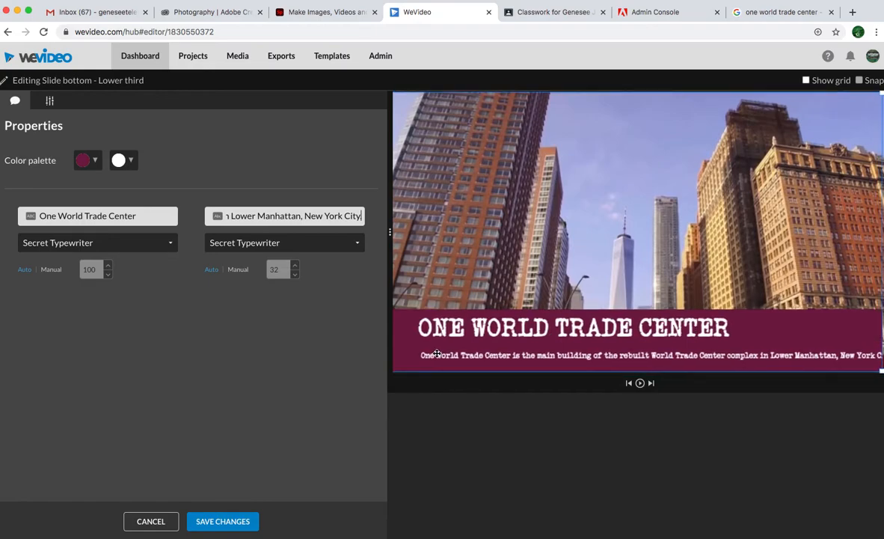
type(".")
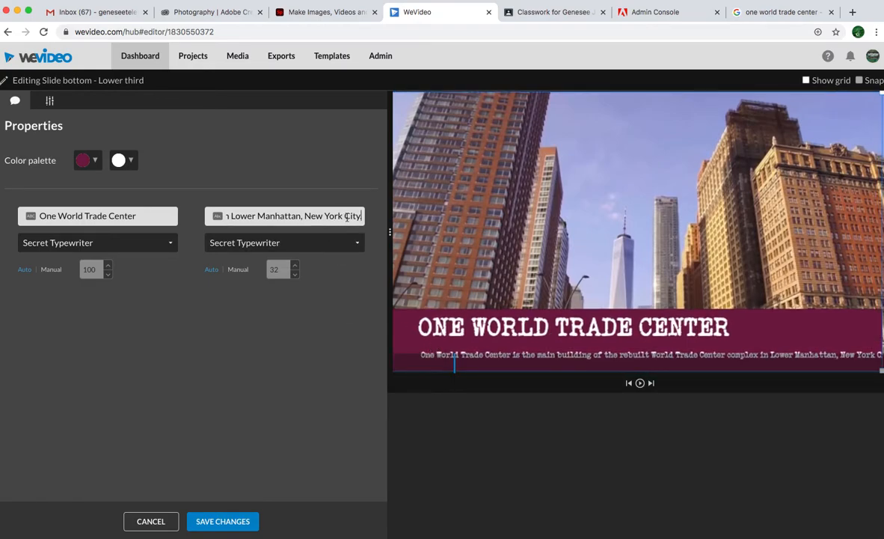
left_click_drag(359, 215, 312, 217)
type("YC.")
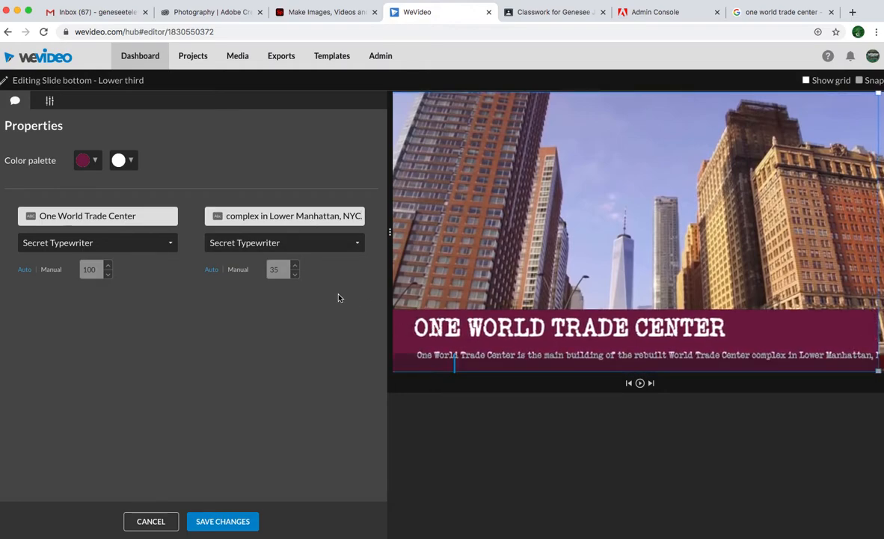
Try the Asap font for the secondary text, then discard the lower third edits.
left_click(298, 244)
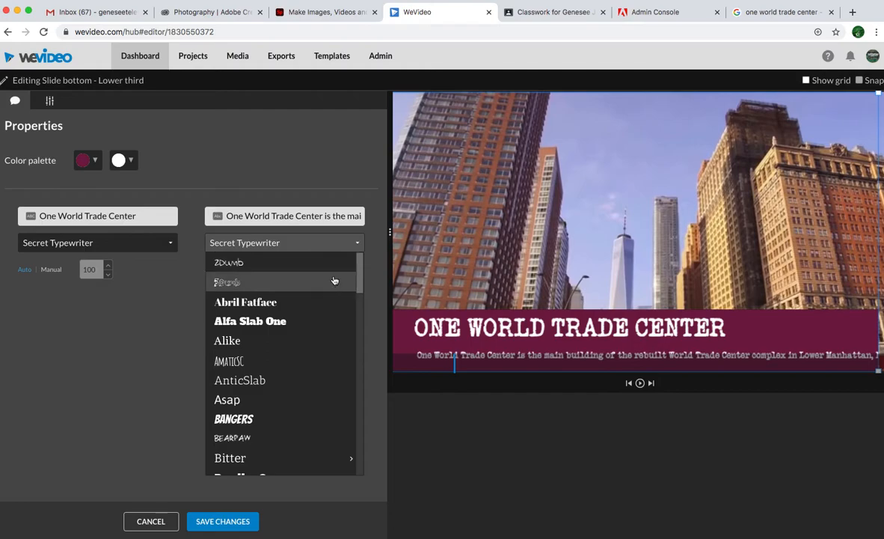
left_click(178, 261)
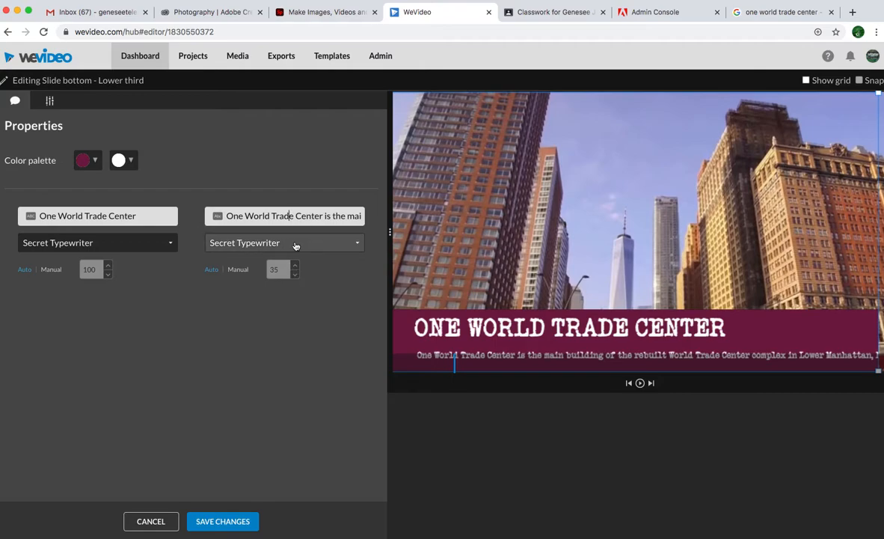
left_click(341, 246)
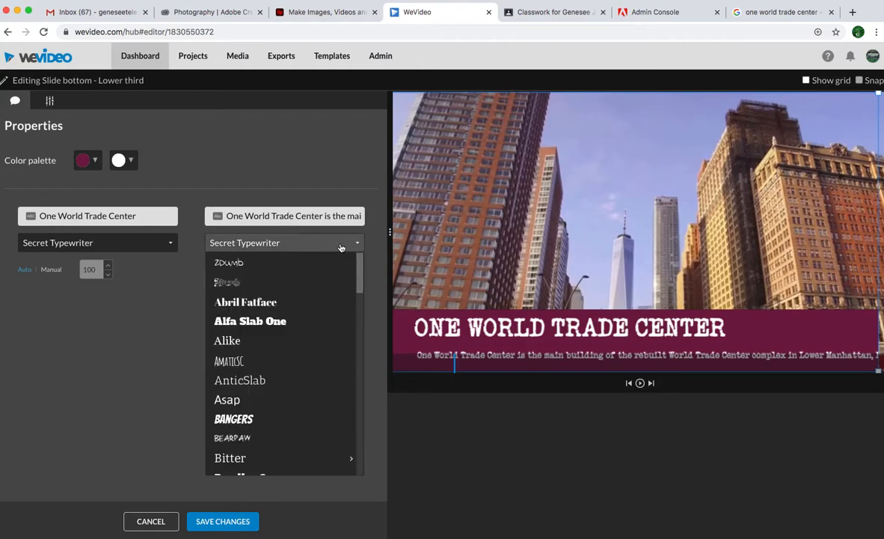
left_click(262, 402)
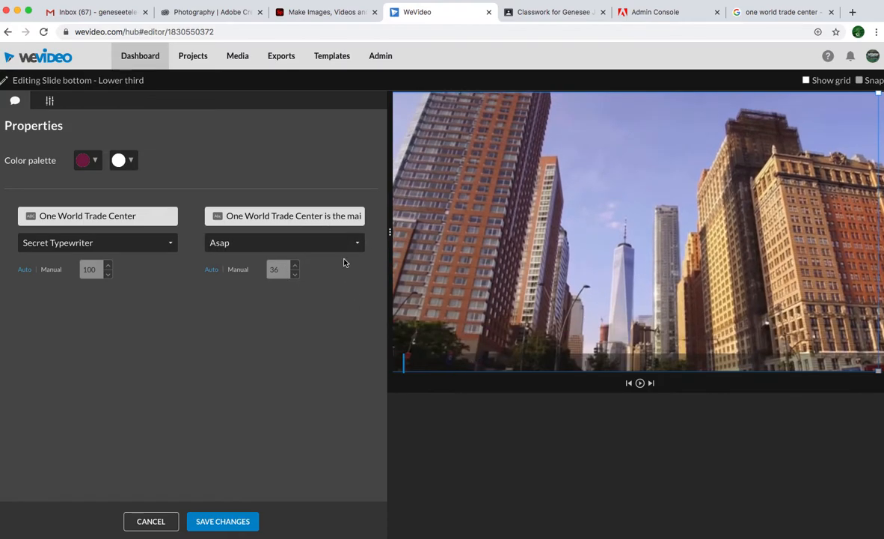
left_click(163, 522)
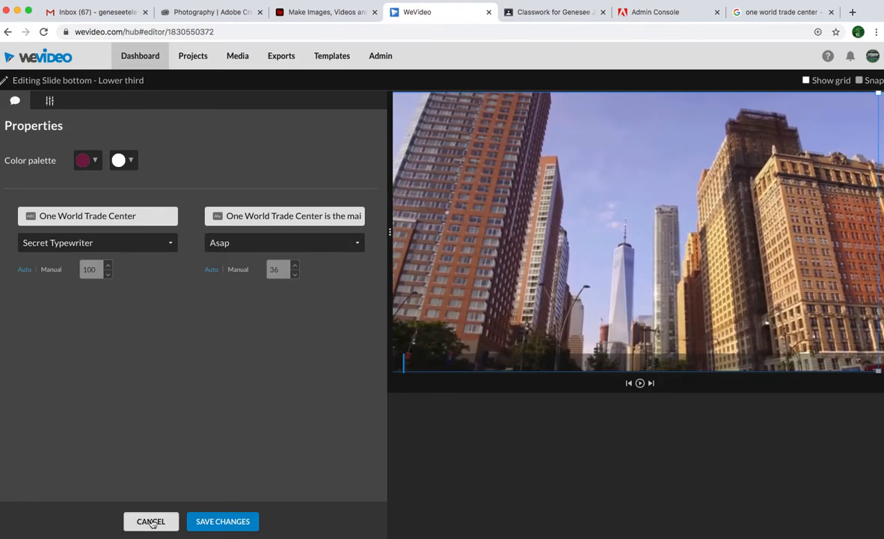
left_click(151, 521)
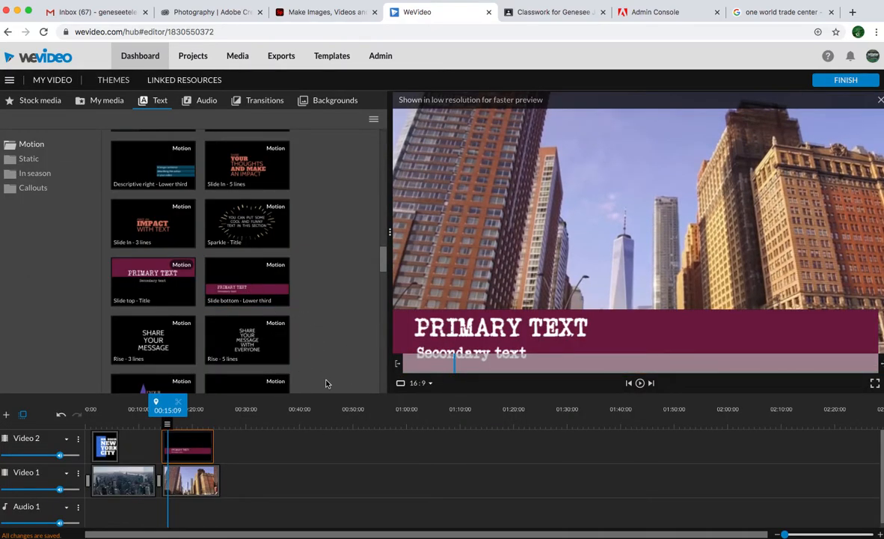
Reopen the Slide bottom lower third for editing and set its primary text to One World Trade Center.
double_click(191, 448)
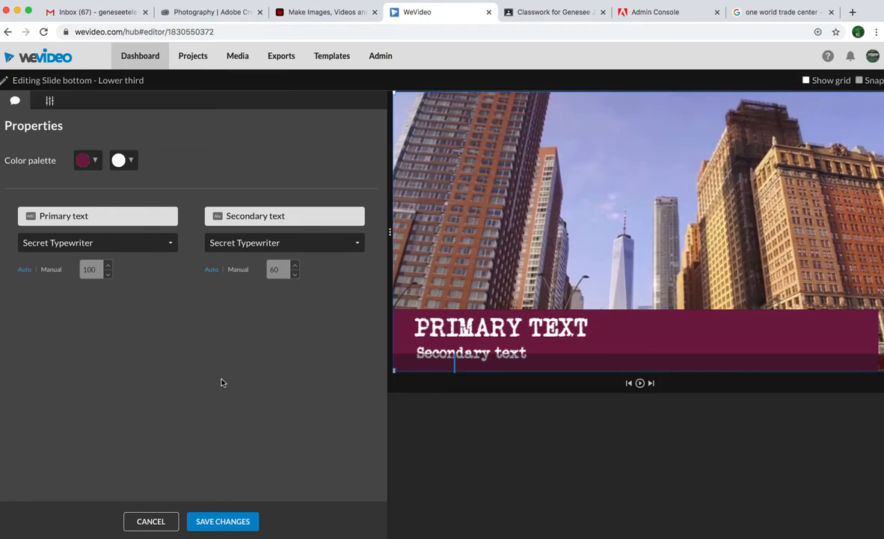
triple_click(120, 212)
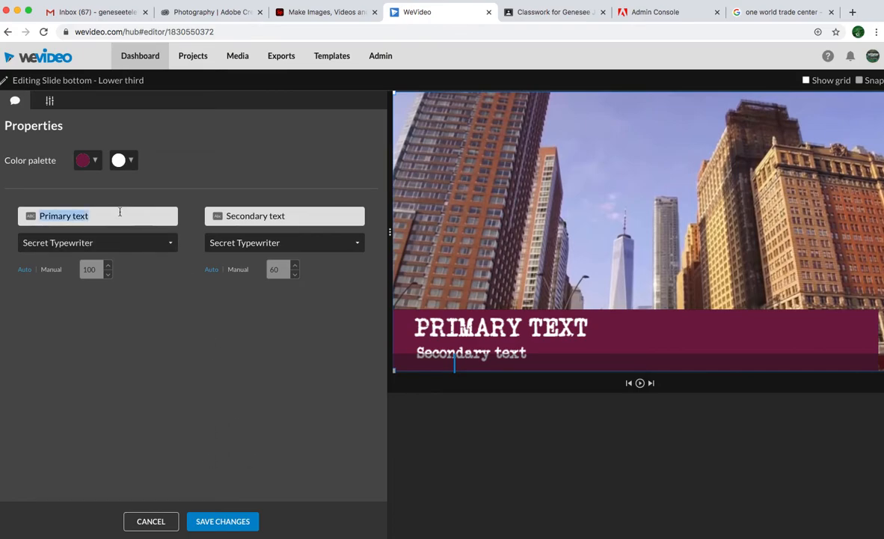
type("One World")
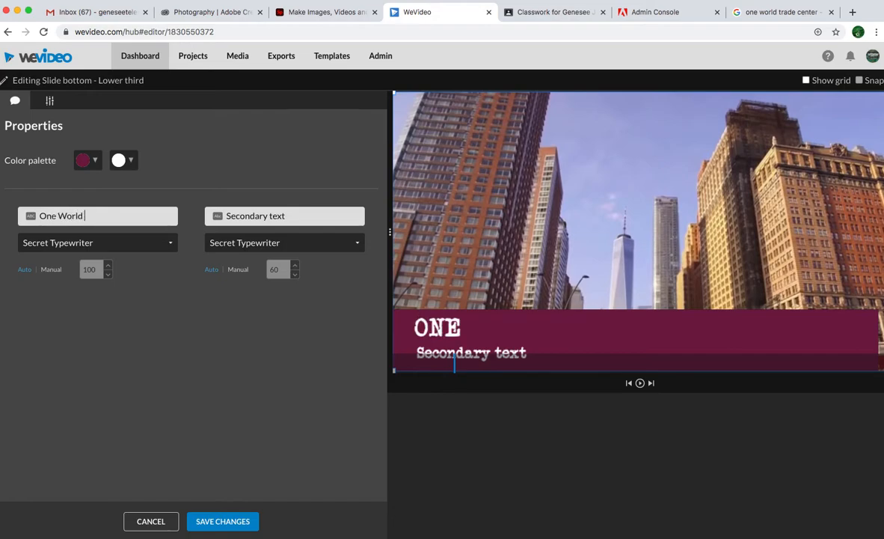
type(" Tra")
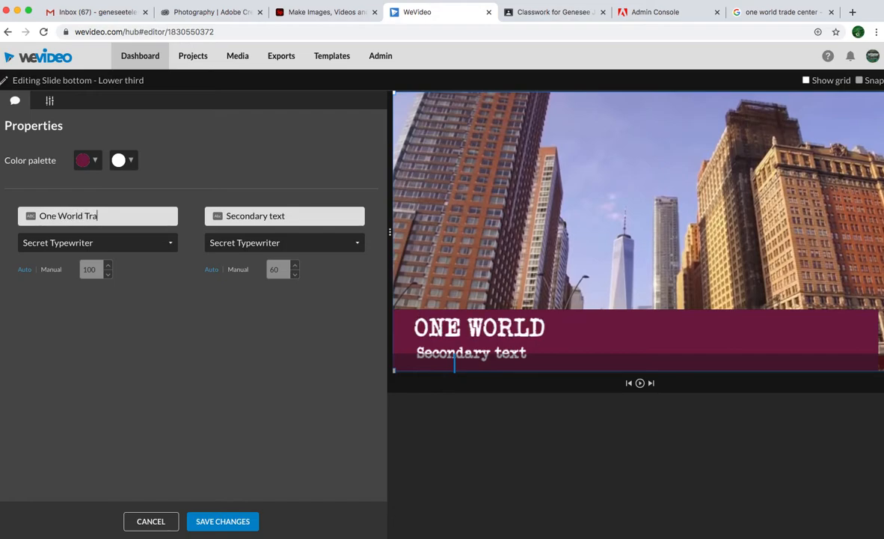
type("de Center")
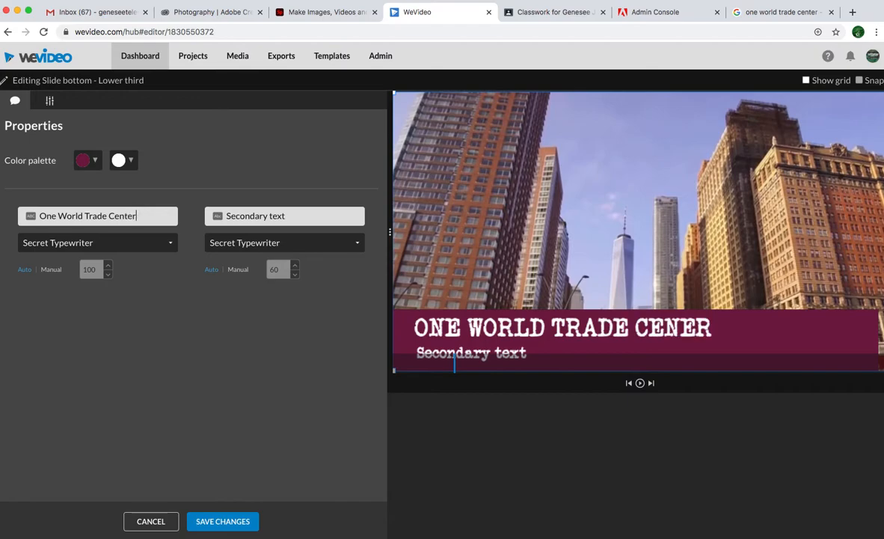
Copy "the main building of the rebuilt World Trade Center complex in Lower Manhattan, New York City" from the Google results.
triple_click(270, 217)
left_click(256, 217)
left_click(771, 12)
left_click(623, 278)
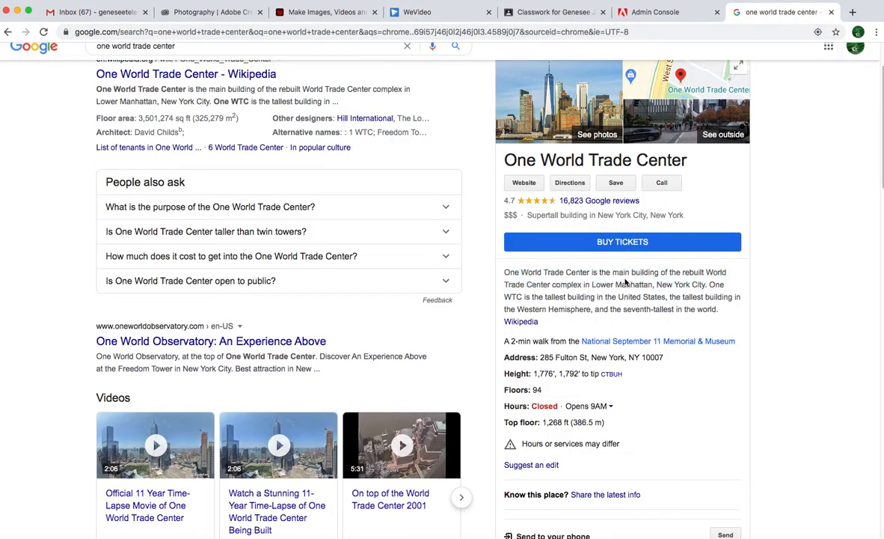
left_click_drag(599, 274, 707, 284)
key("ctrl+c")
right_click(661, 281)
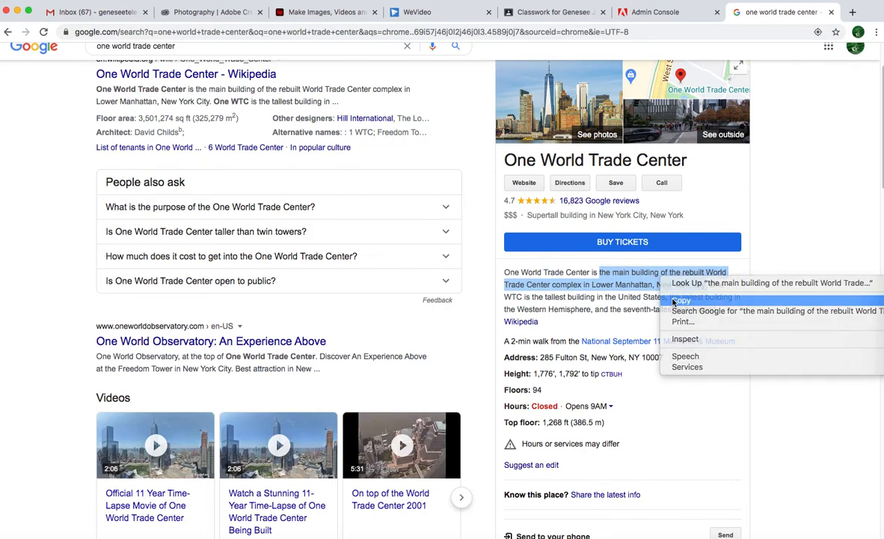
left_click(677, 298)
Return to WeVideo and replace the lower third's secondary text with the copied phrase.
left_click(419, 12)
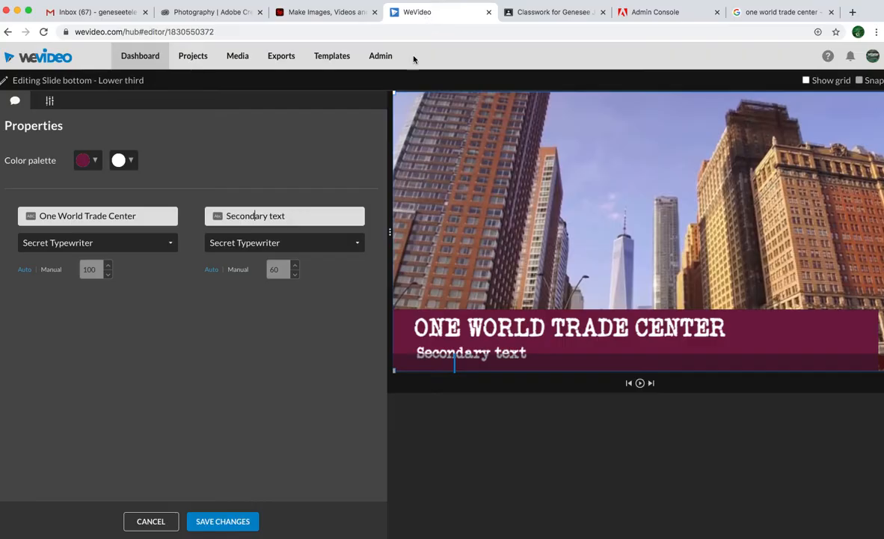
right_click(303, 217)
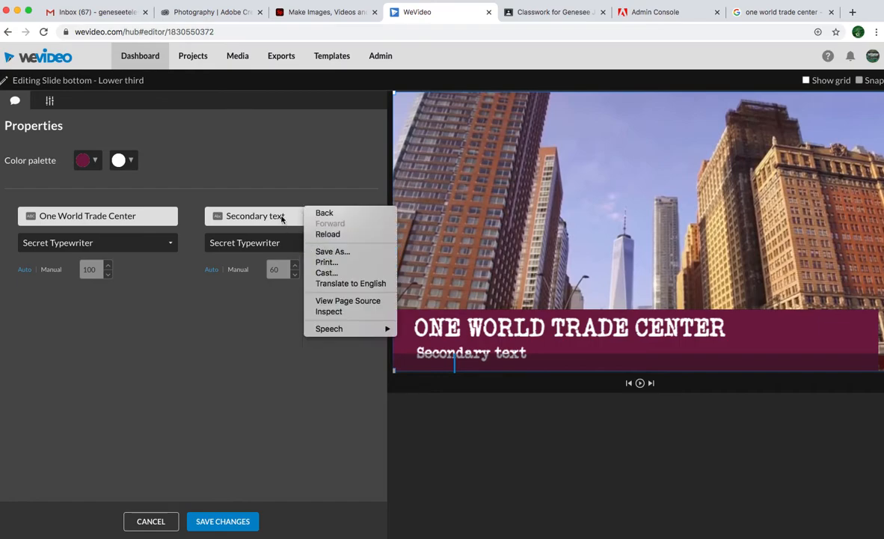
left_click(278, 216)
right_click(265, 219)
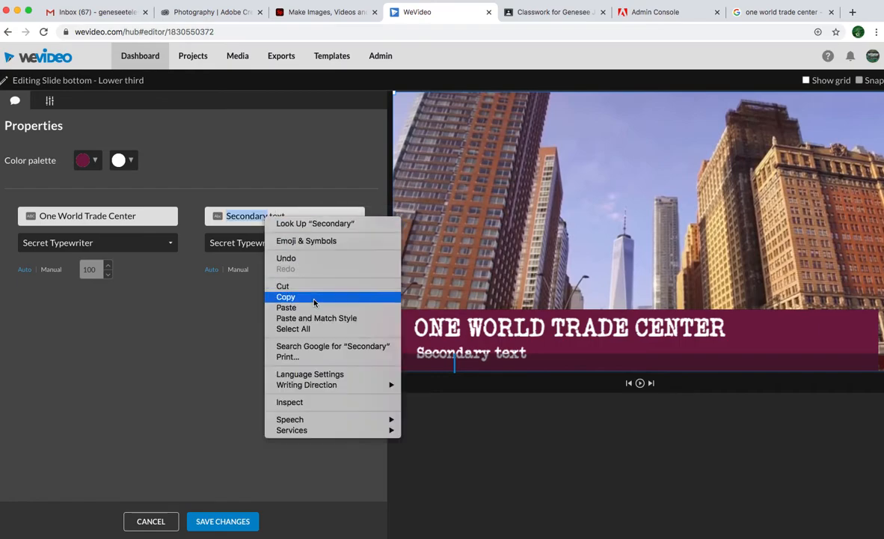
left_click(254, 218)
triple_click(283, 218)
right_click(277, 218)
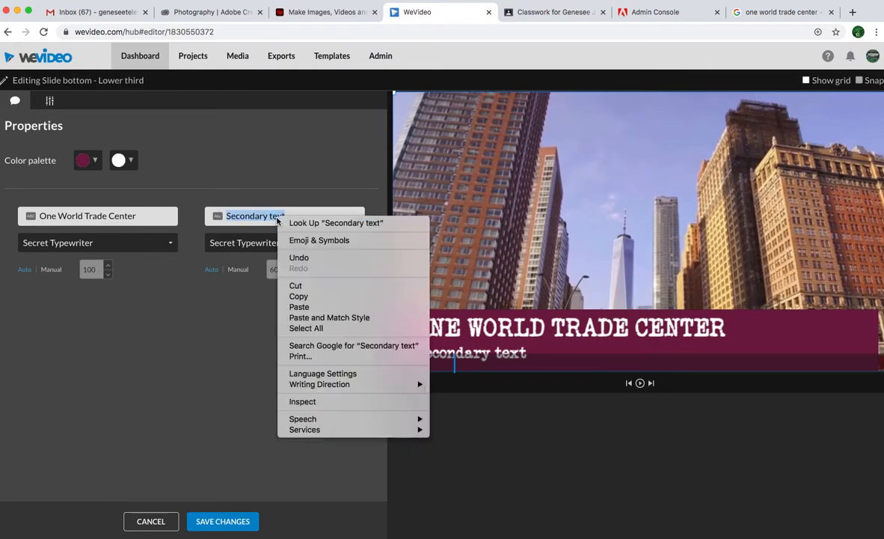
left_click(299, 307)
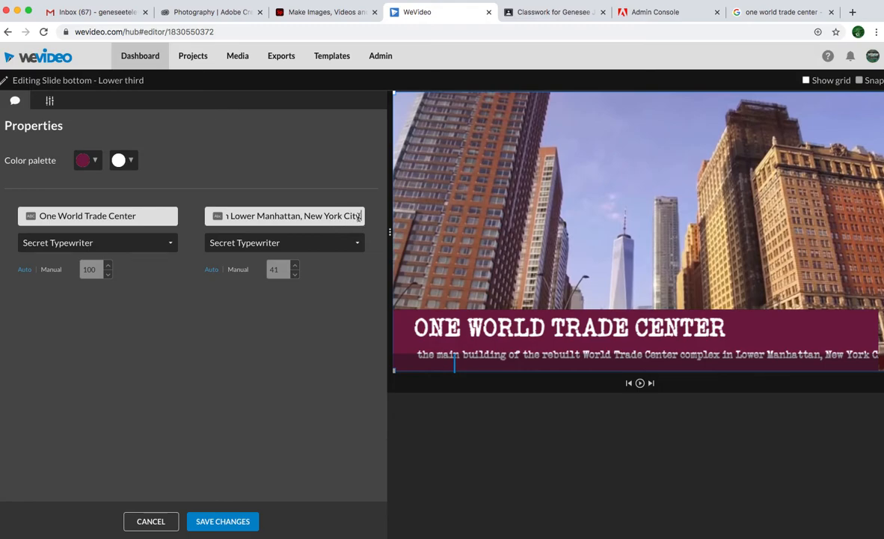
Shift the lower third slightly right in the preview and save its changes.
left_click(295, 276)
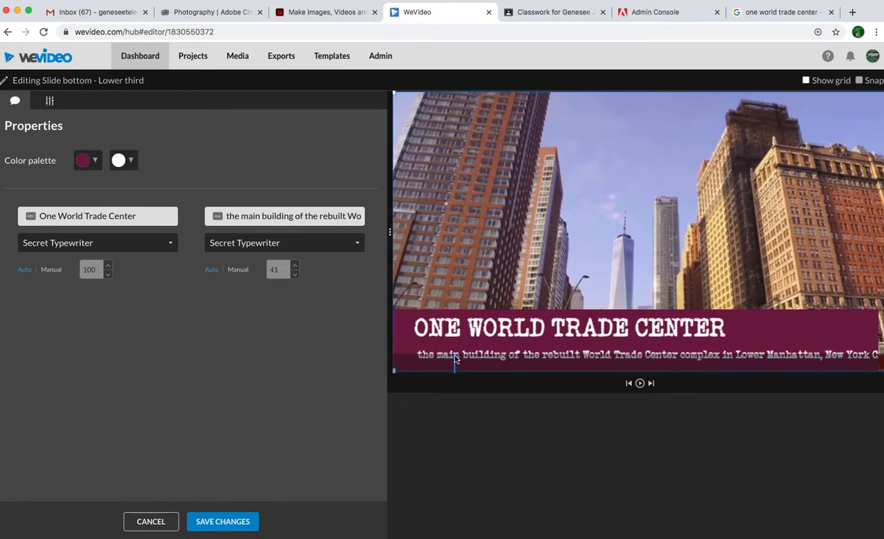
mouse_move(475, 340)
left_mouse_down()
mouse_move(447, 338)
mouse_move(469, 338)
left_mouse_up()
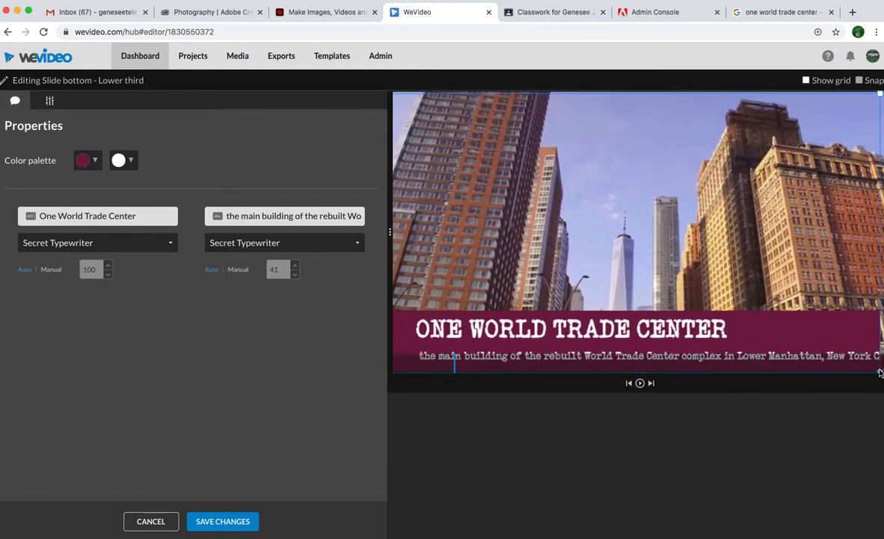
left_click_drag(802, 345, 806, 344)
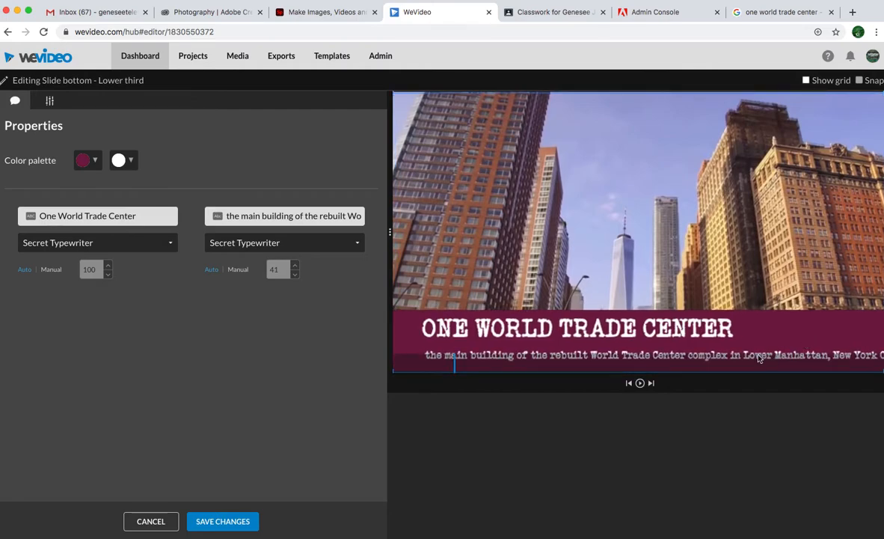
left_click(226, 521)
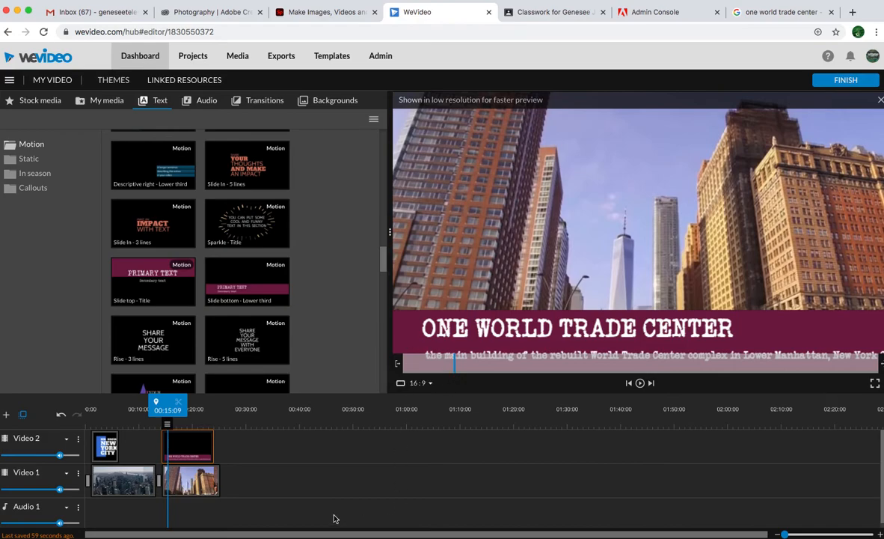
Move the playhead to 00:25:08, just past the end of the last clip.
mouse_move(170, 428)
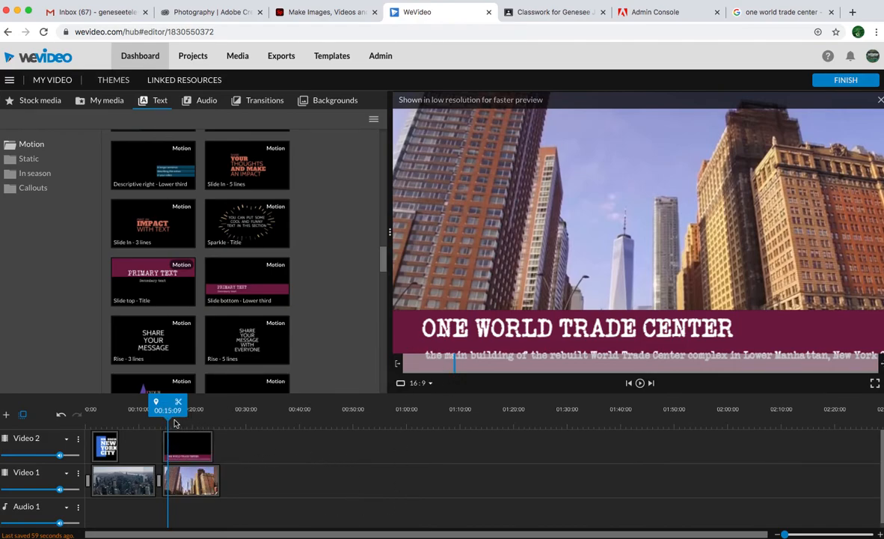
left_click_drag(174, 420, 223, 438)
Open the media import window for My media, examine the available import sources such as Google Drive, and close it.
left_click(97, 104)
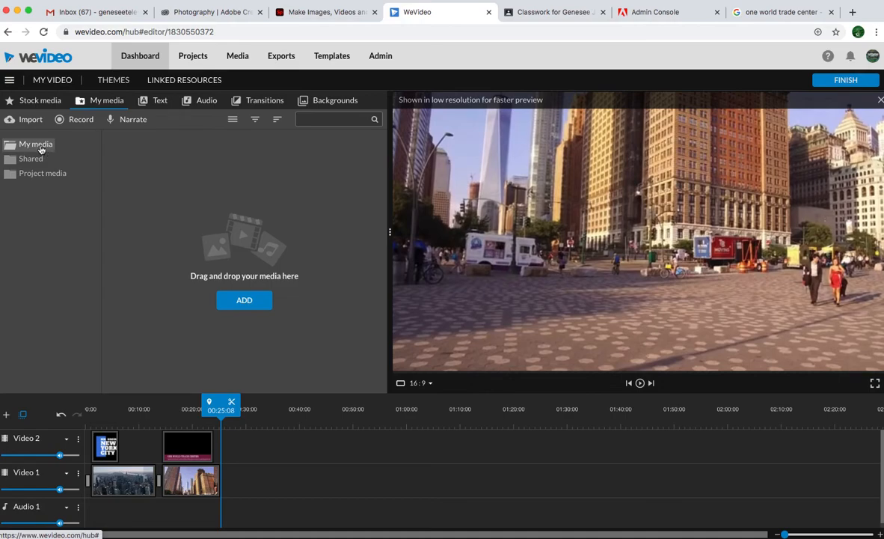
left_click(243, 302)
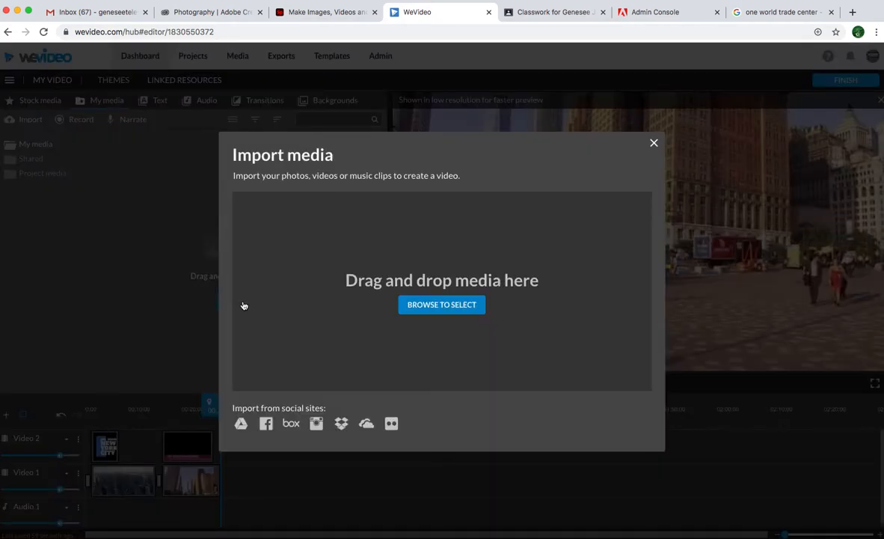
left_click(654, 143)
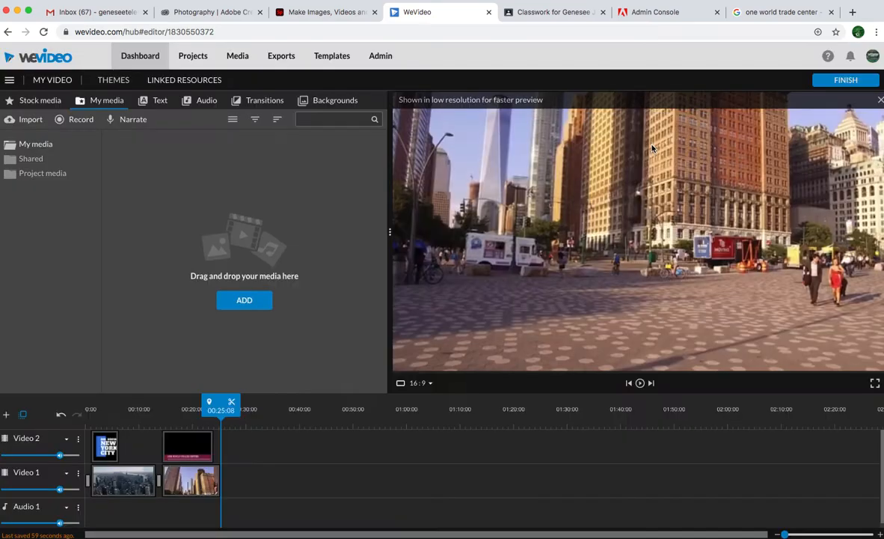
Open the One World Trade Center lower third for editing and set its secondary text to a manual size of 34.
left_click_drag(221, 407, 189, 436)
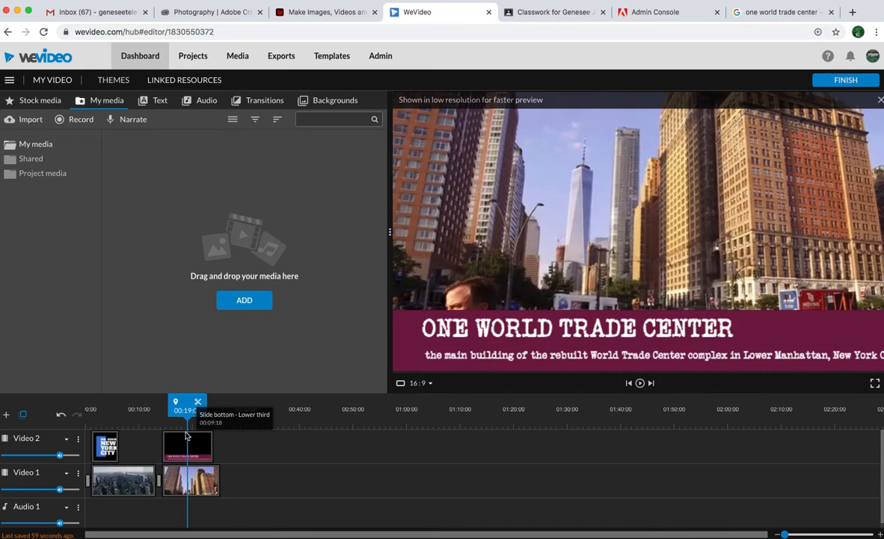
double_click(184, 436)
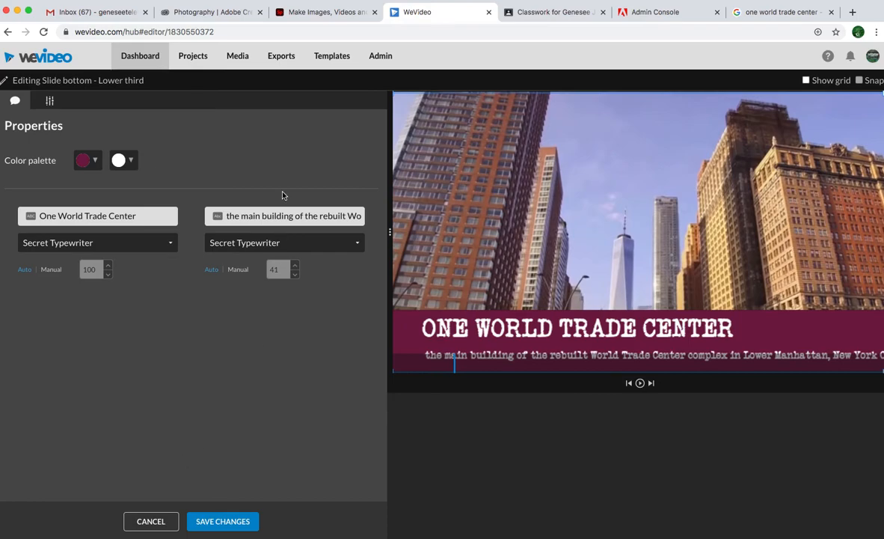
left_click(237, 270)
left_click(295, 275)
left_click(295, 275)
left_click(295, 275)
left_click(295, 276)
left_click(295, 275)
left_click(294, 275)
left_click(295, 275)
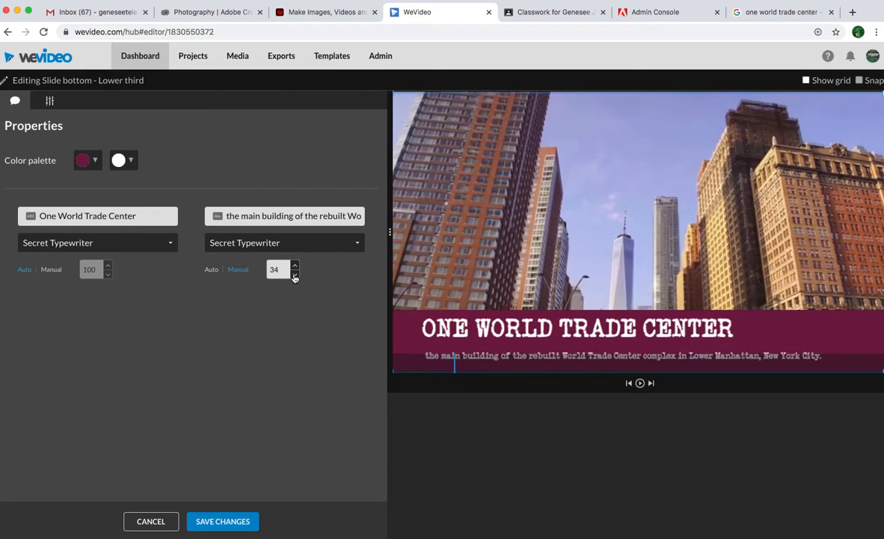
Try blue for the lower third's background, settle on gray, and save the changes.
left_click(87, 160)
left_click(151, 191)
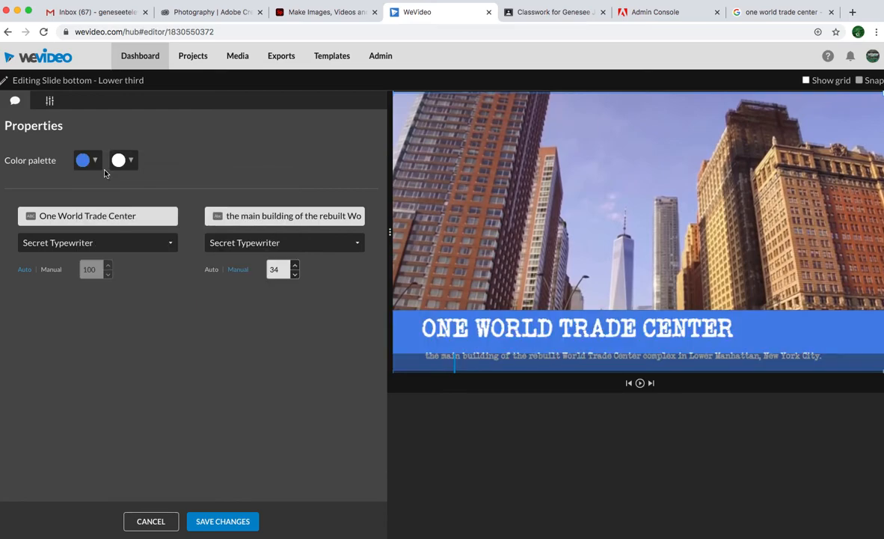
left_click(86, 160)
left_click(118, 180)
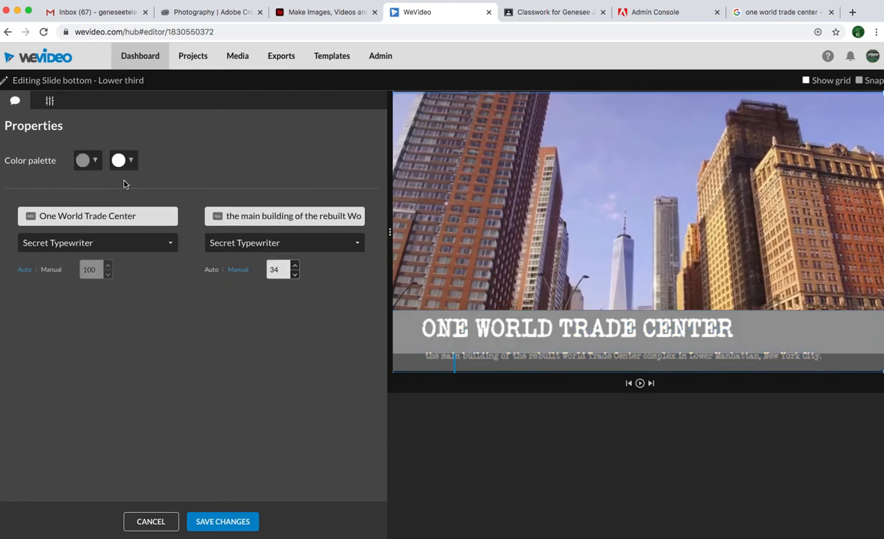
left_click(234, 523)
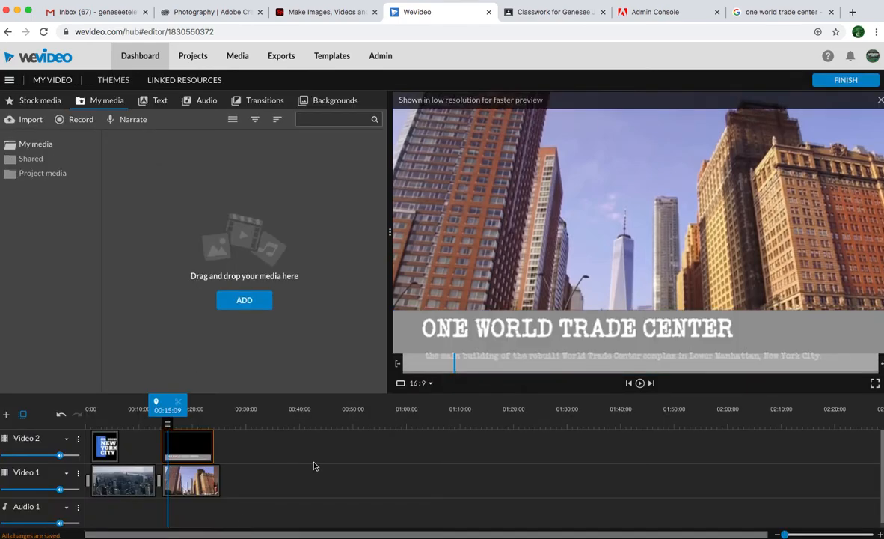